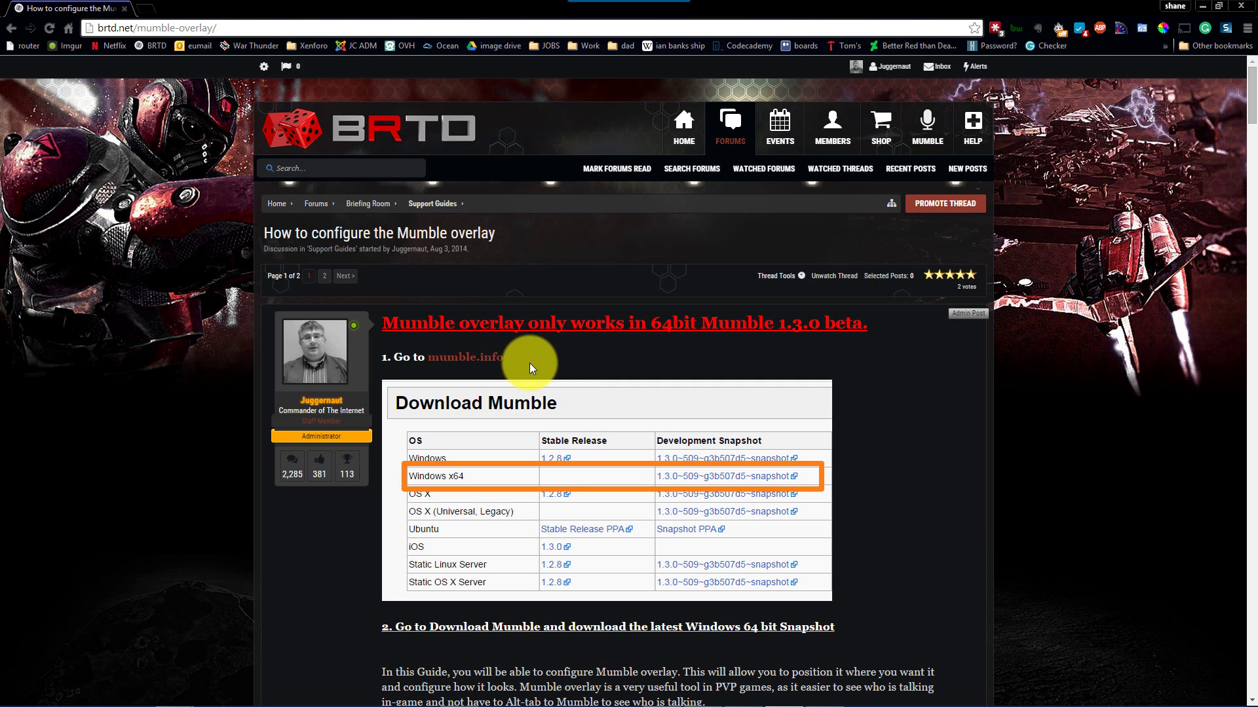
Go to the mumble.info site from the guide and download the Windows x64 development snapshot 1.3.0~511~ge469bd6
{"action": "left_click", "coordinate": [454, 358]}
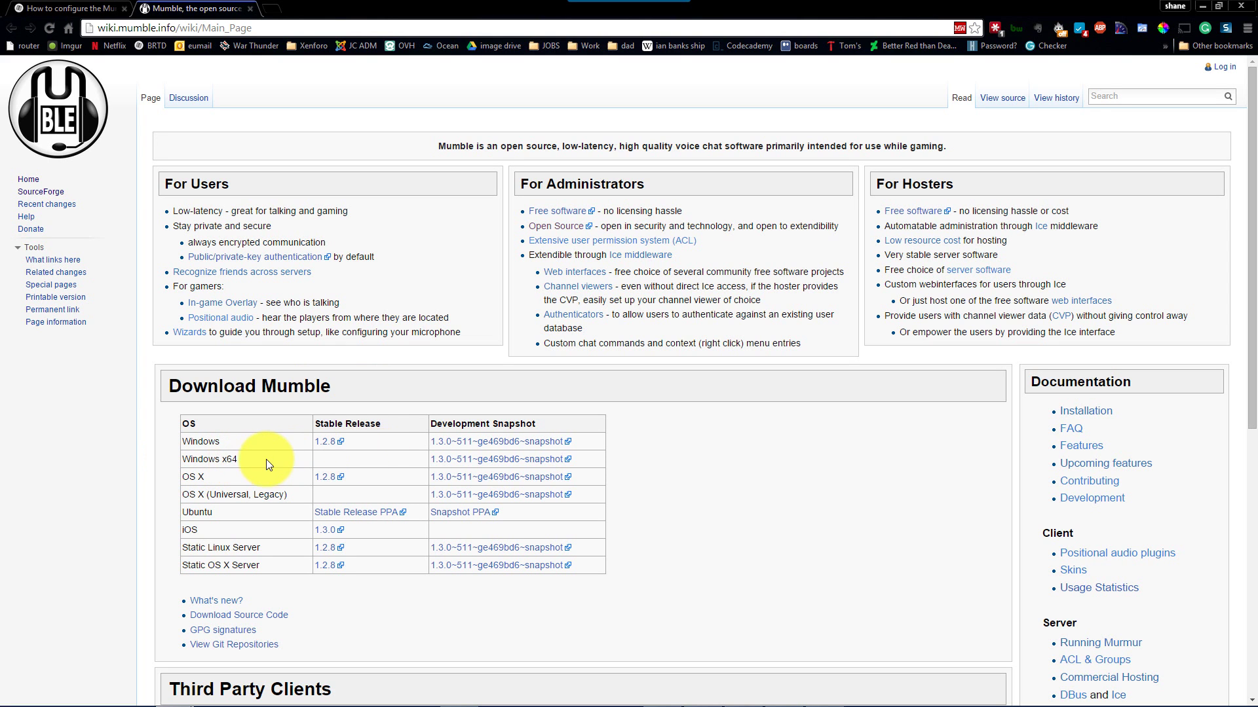
{"action": "left_click_drag", "start_coordinate": [185, 459], "coordinate": [239, 459]}
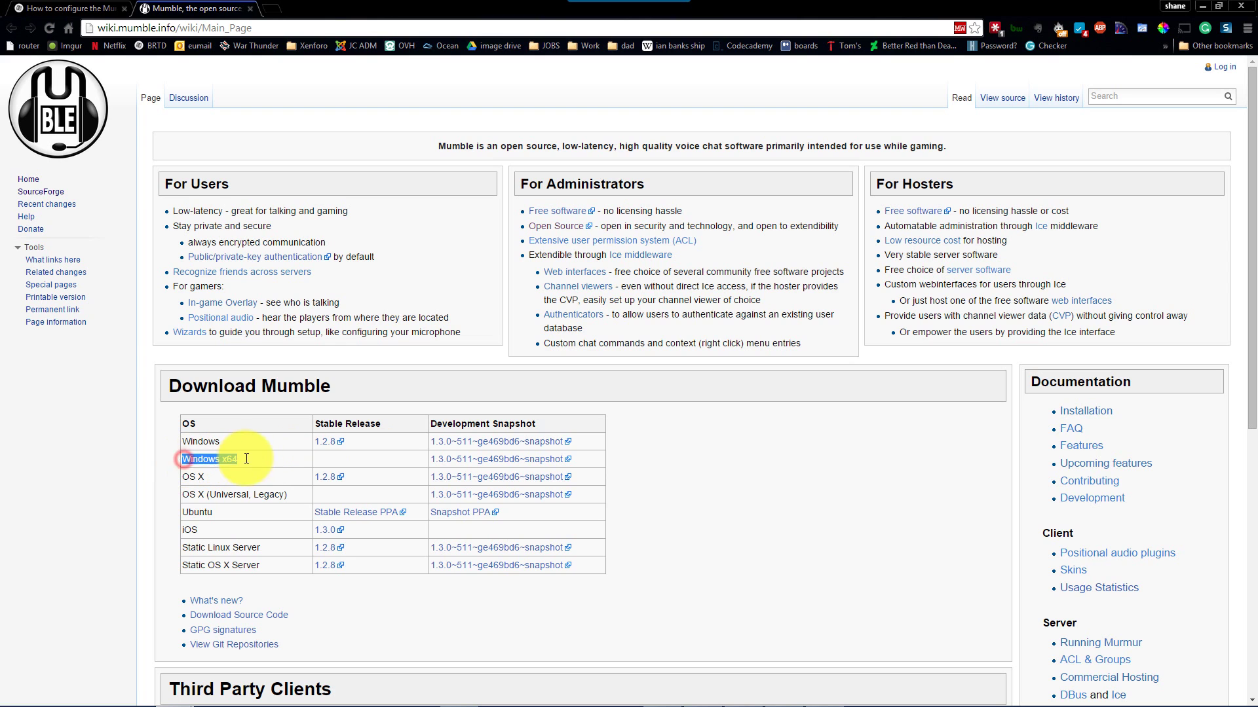
{"action": "left_click", "coordinate": [311, 456]}
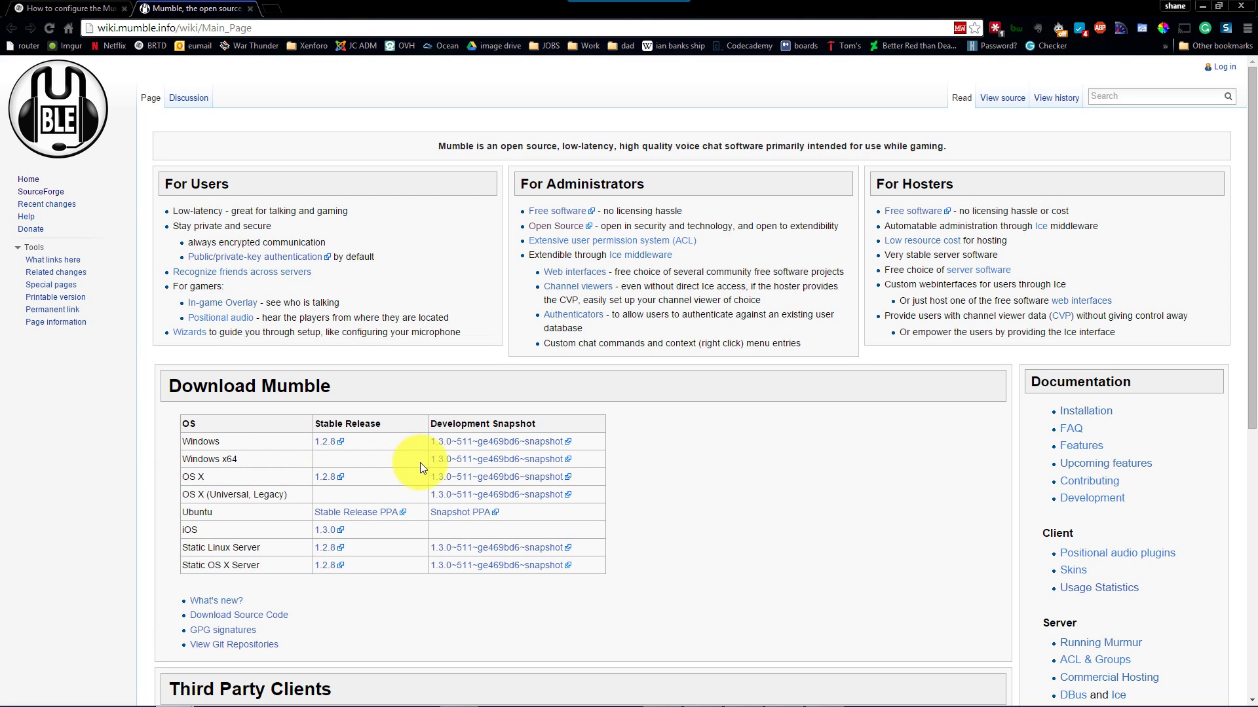
{"action": "left_click", "coordinate": [474, 459]}
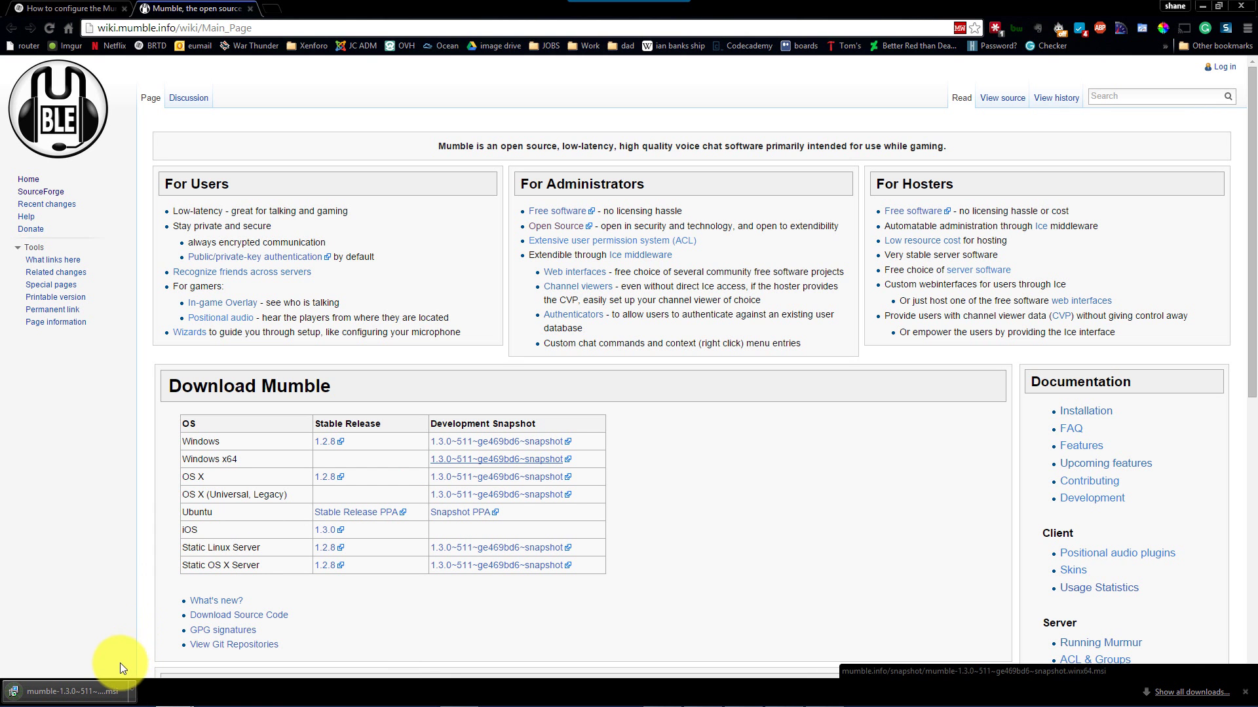
Run the downloaded Mumble 1.3.0 installer, accept the license, install with the default features and finish with Start Mumble enabled
{"action": "left_click", "coordinate": [91, 693]}
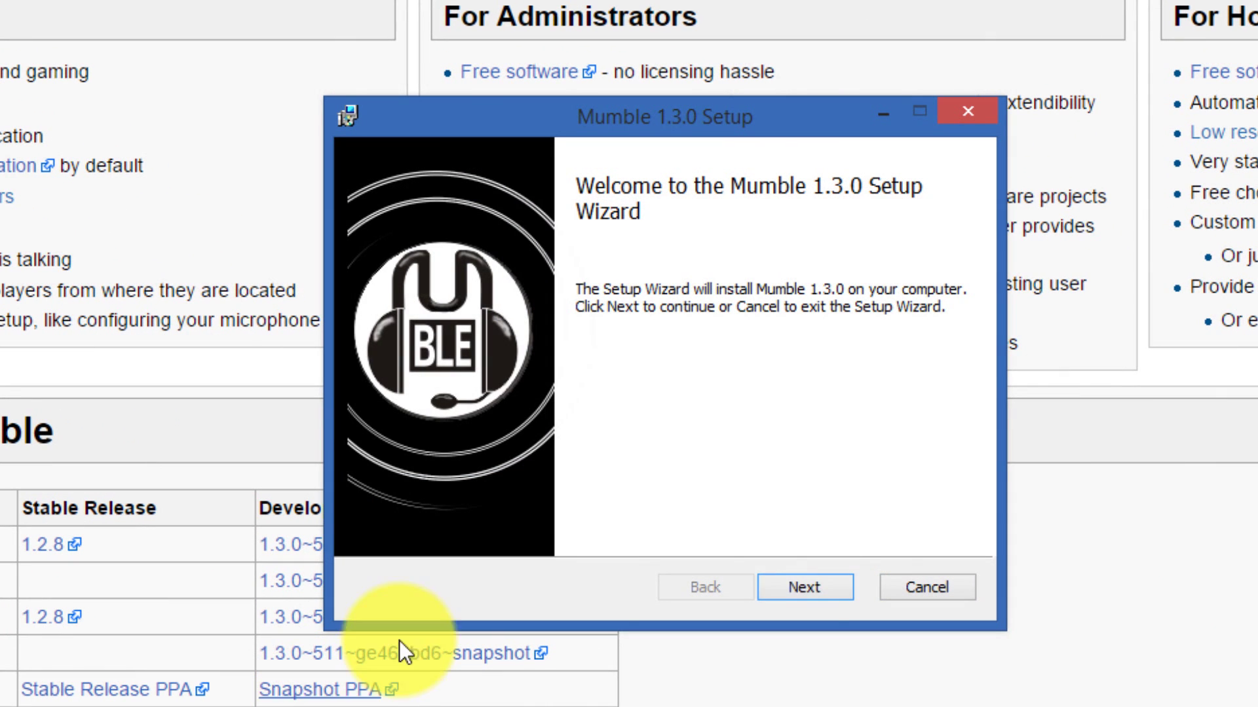
{"action": "left_click", "coordinate": [803, 587]}
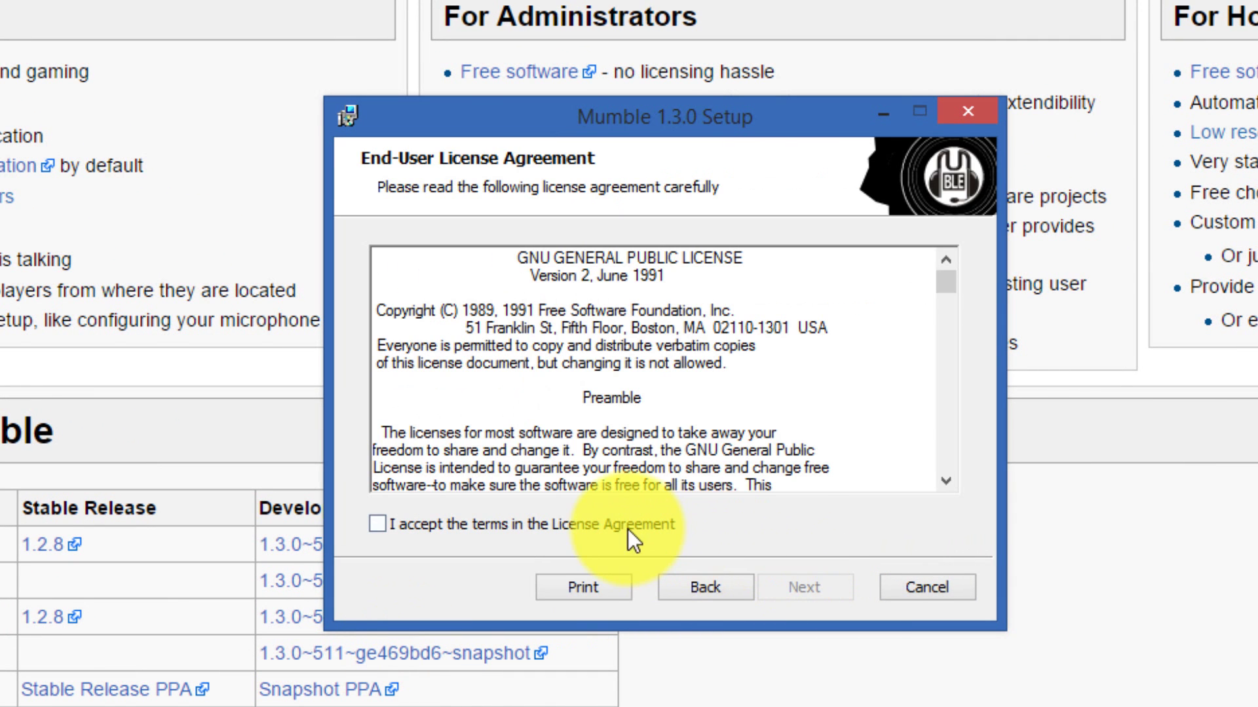
{"action": "left_click", "coordinate": [624, 524]}
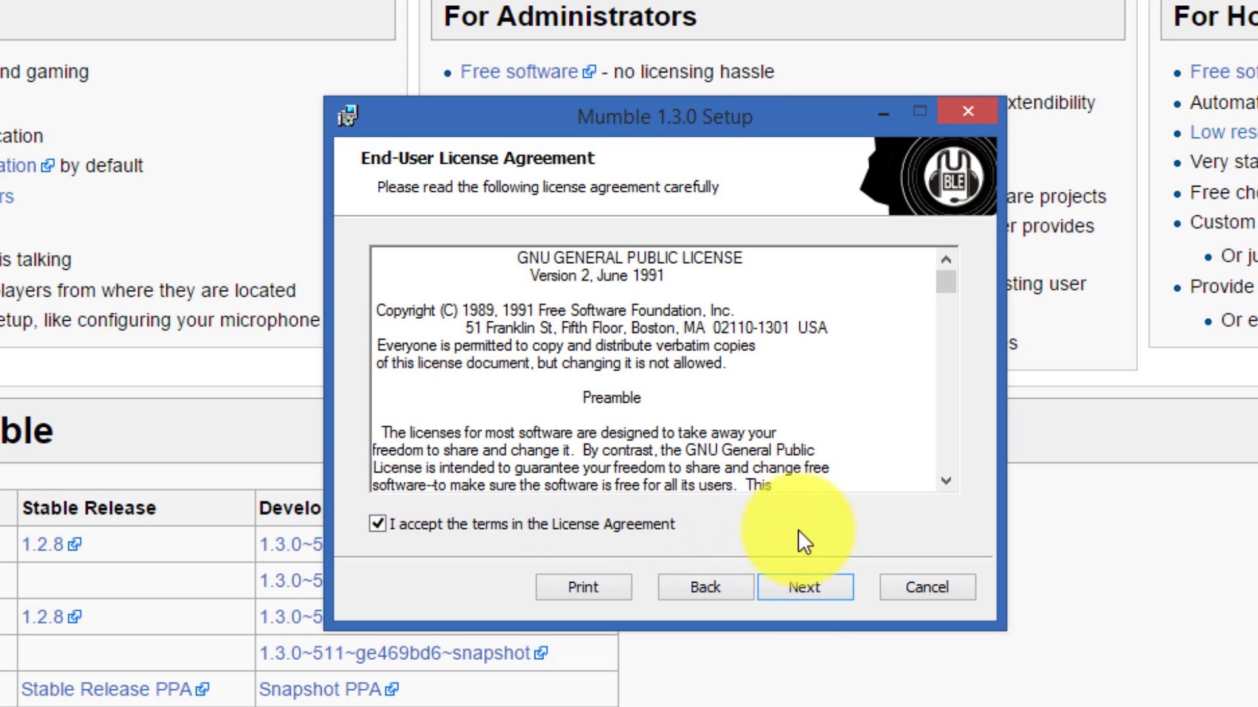
{"action": "left_click", "coordinate": [807, 579]}
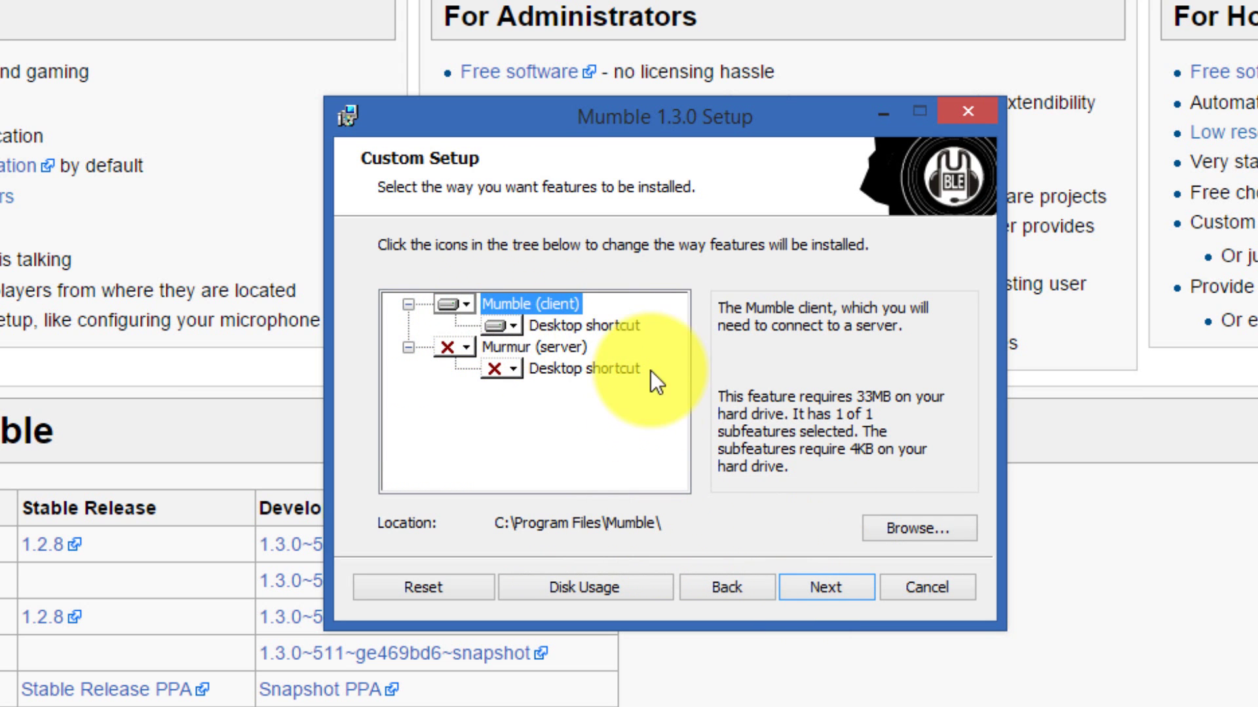
{"action": "left_click", "coordinate": [790, 588]}
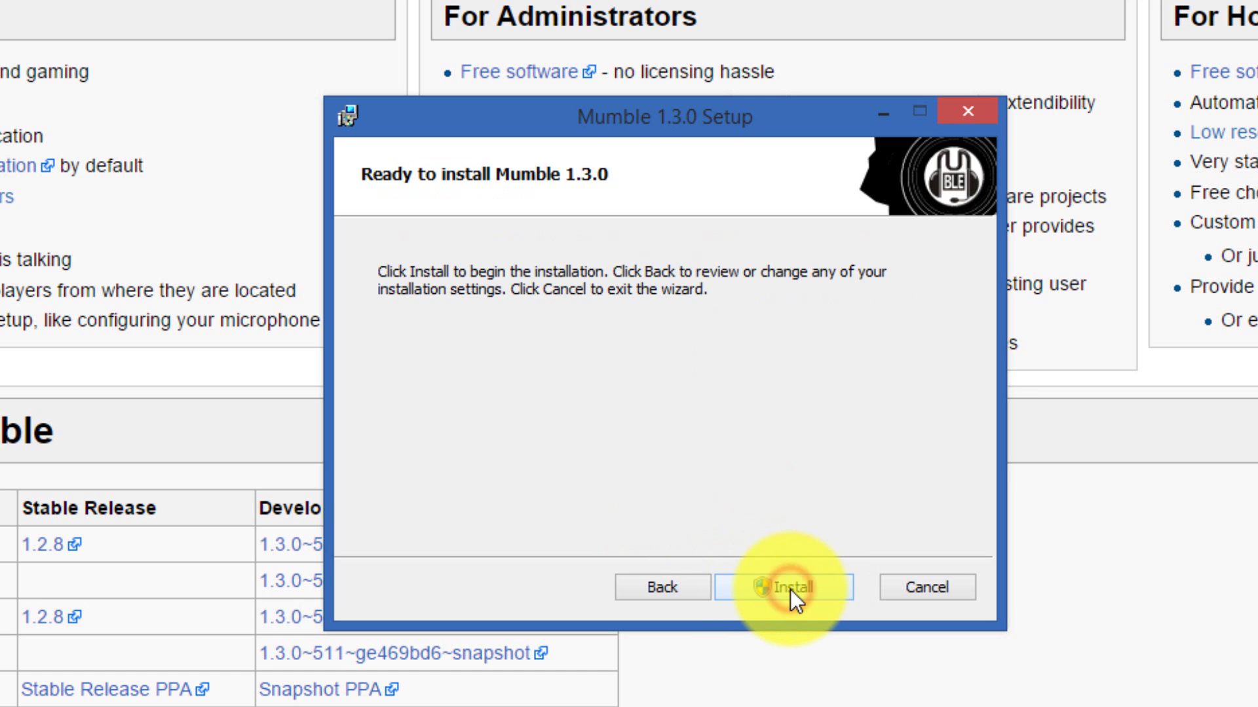
{"action": "left_click", "coordinate": [790, 588]}
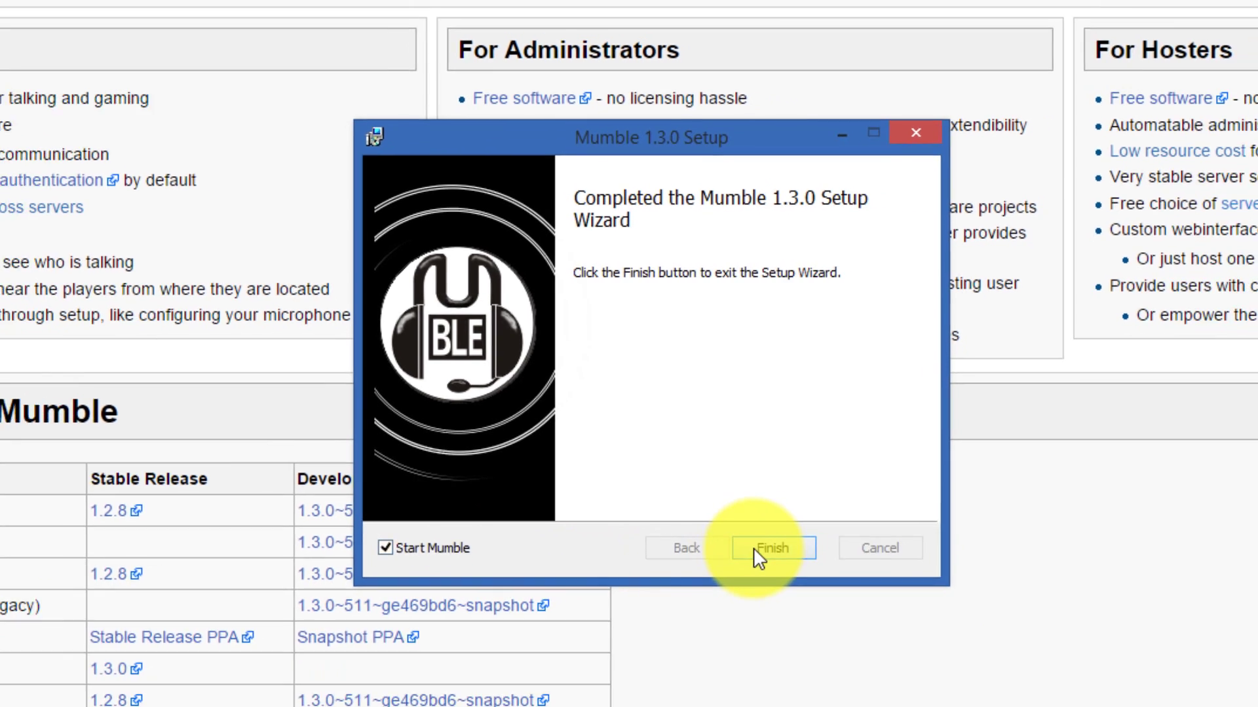
{"action": "left_click", "coordinate": [783, 588]}
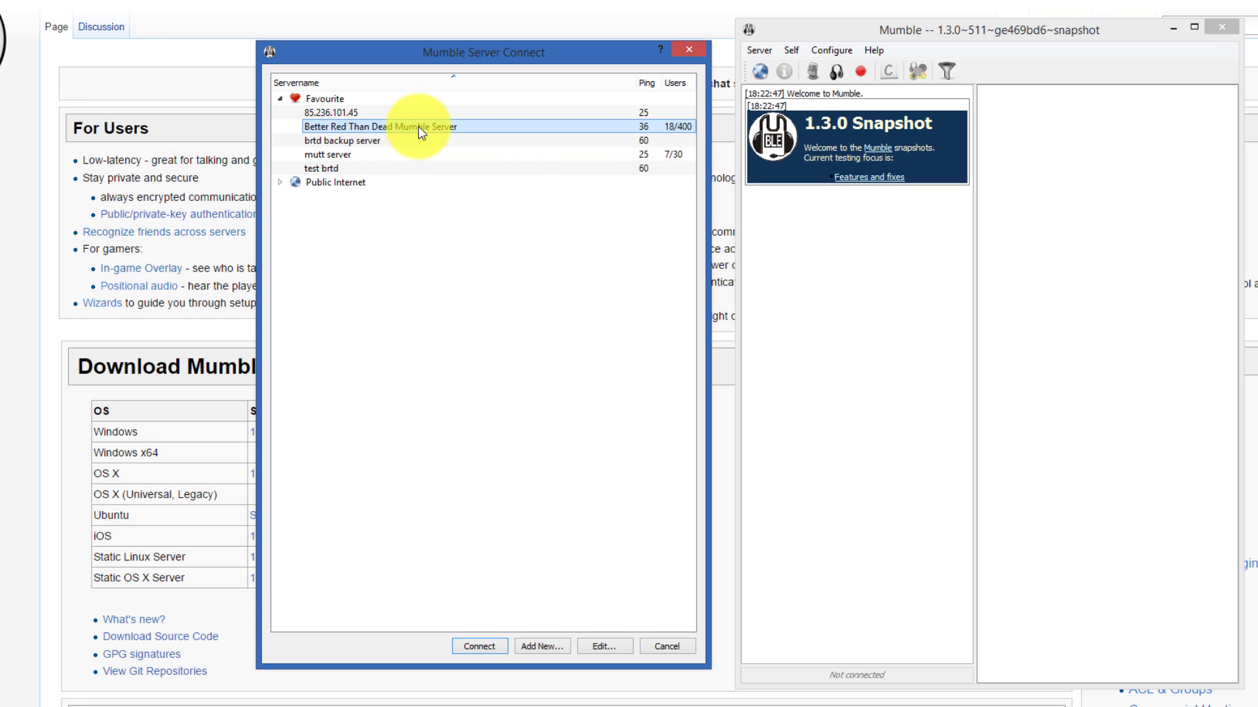
Connect Mumble to the favourite server Better Red Than Dead Mumble Server
{"action": "mouse_move", "coordinate": [418, 126]}
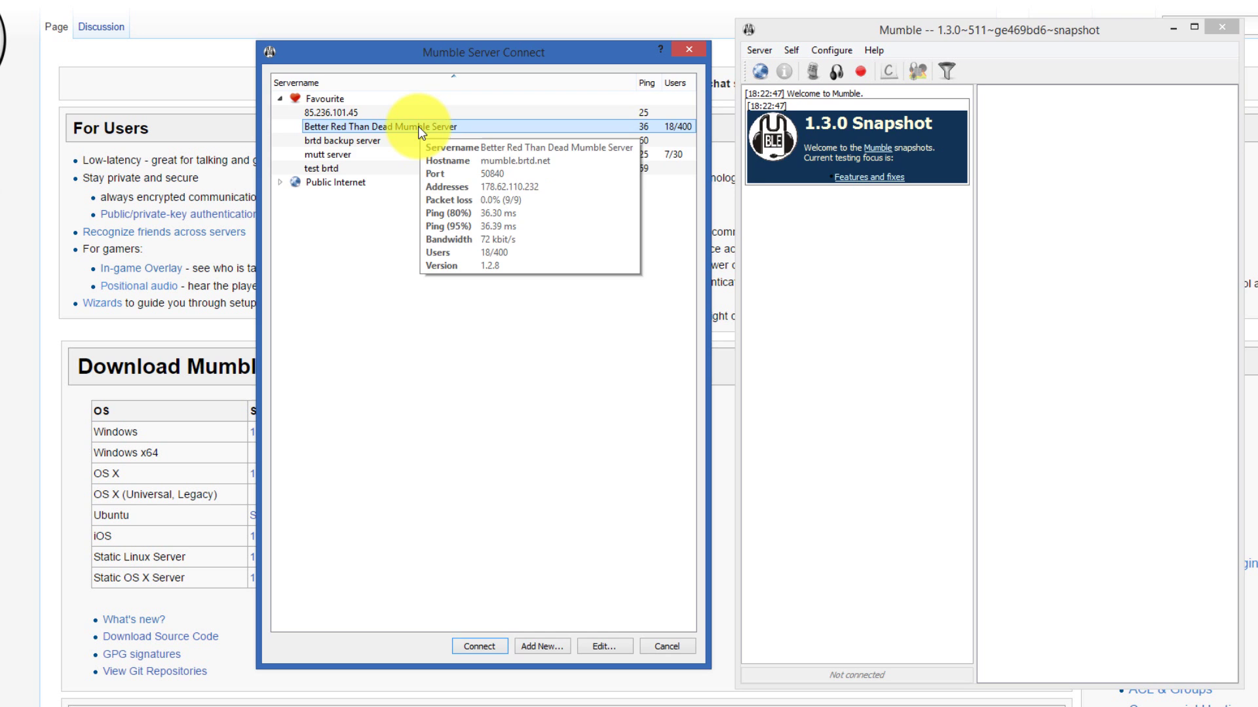
{"action": "double_click", "coordinate": [418, 126]}
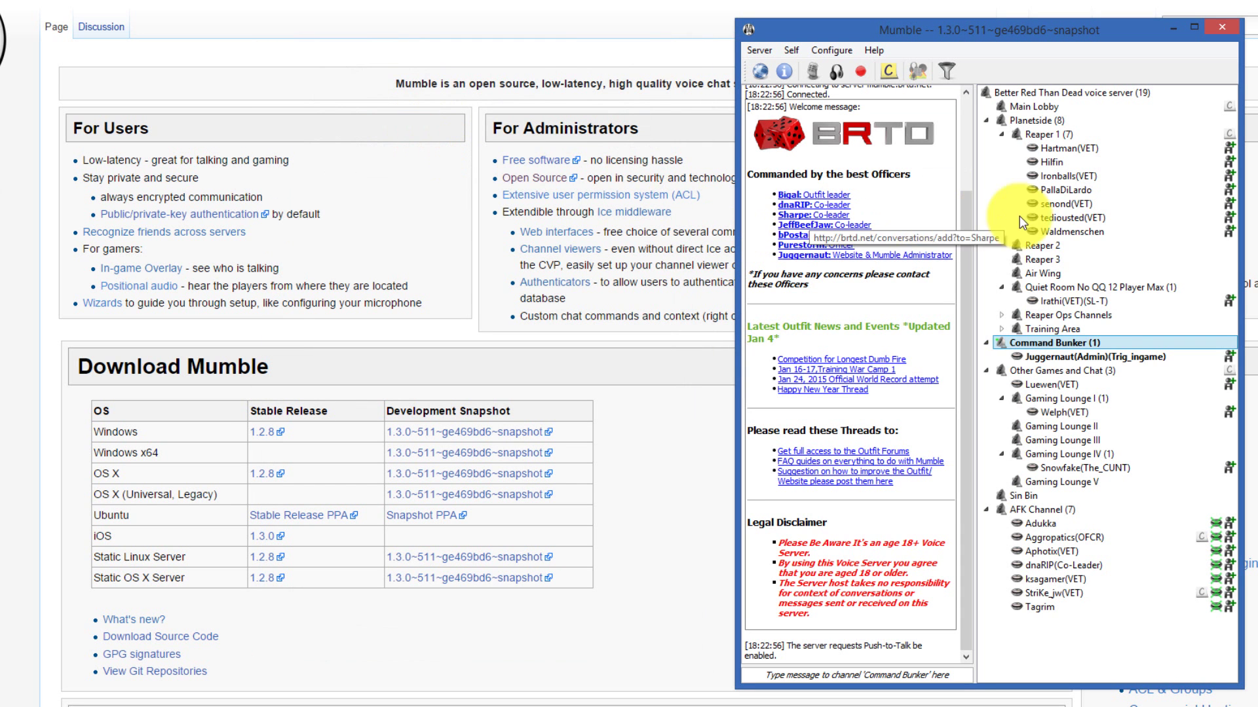
Open the Mumble settings, move the dialog beside the main window and keep the Advanced options shown
{"action": "left_click", "coordinate": [832, 51]}
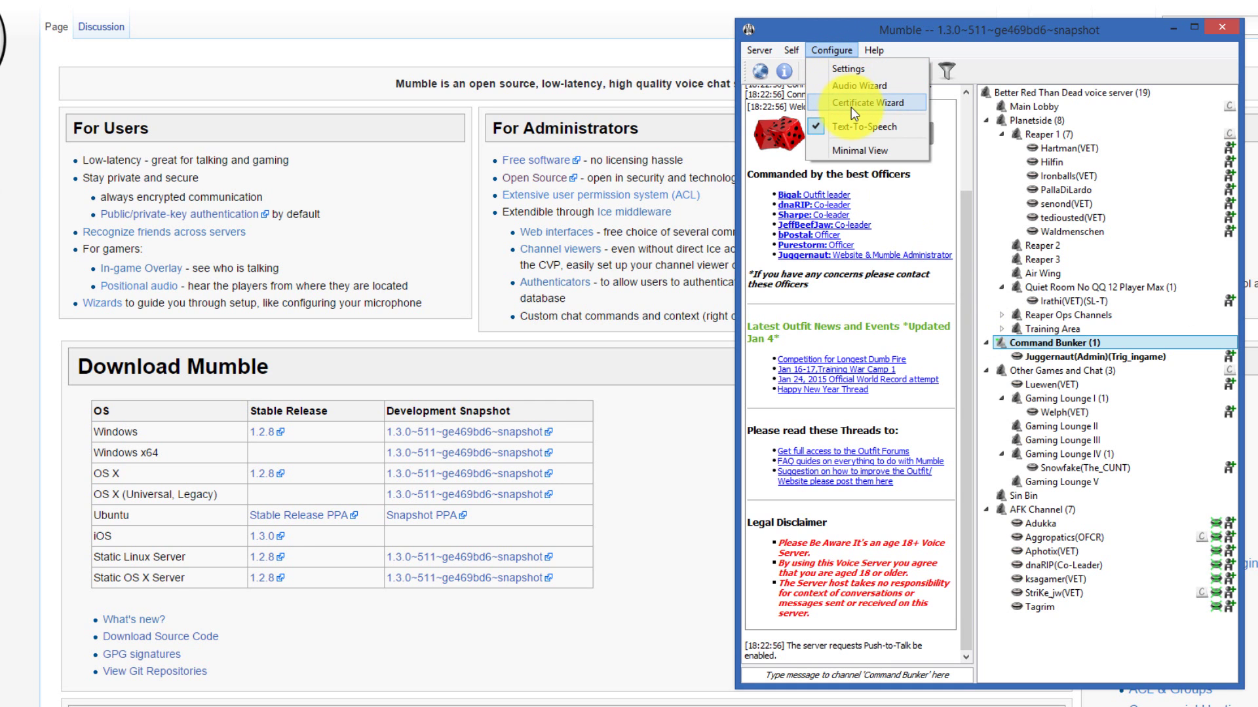
{"action": "left_click", "coordinate": [838, 65]}
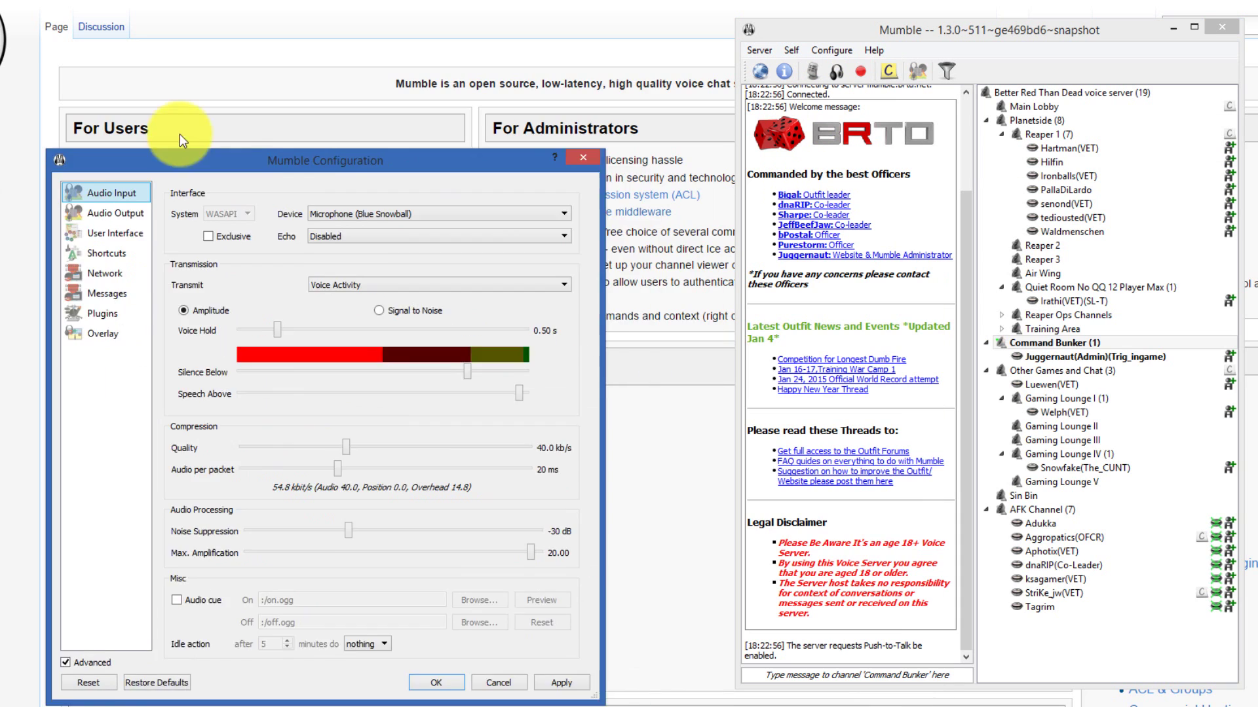
{"action": "left_click_drag", "start_coordinate": [180, 133], "coordinate": [289, 76]}
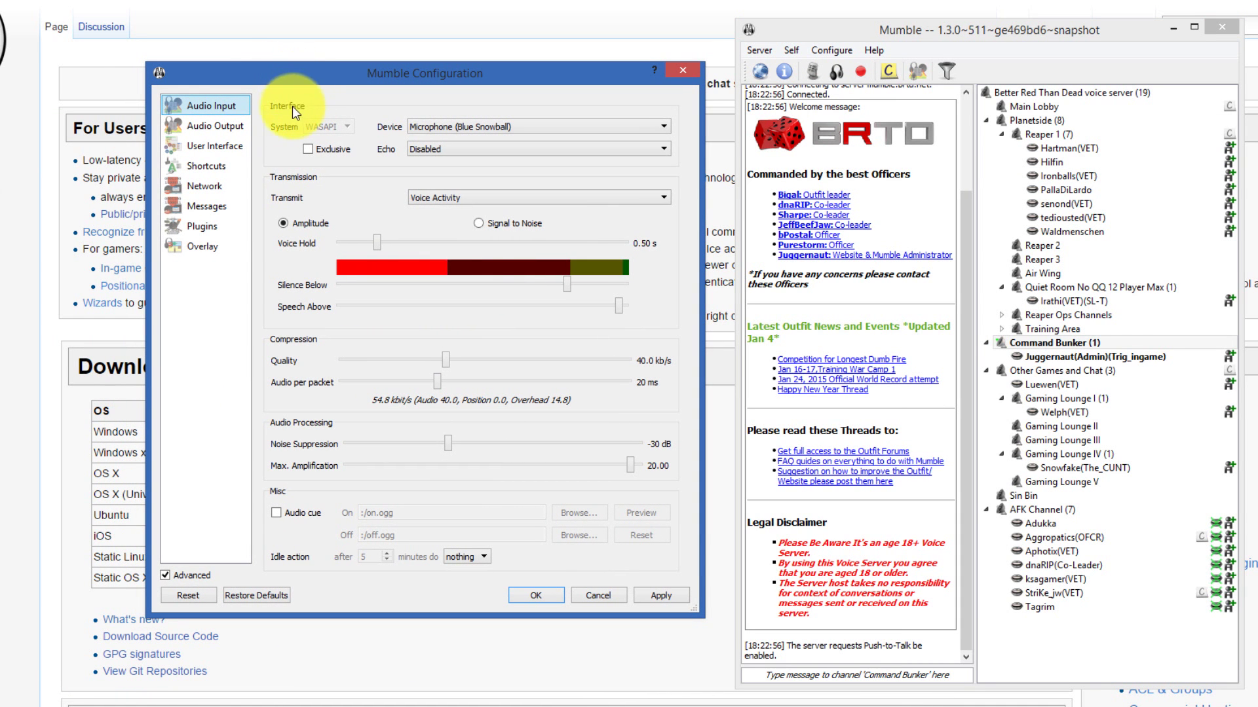
{"action": "left_click", "coordinate": [165, 575]}
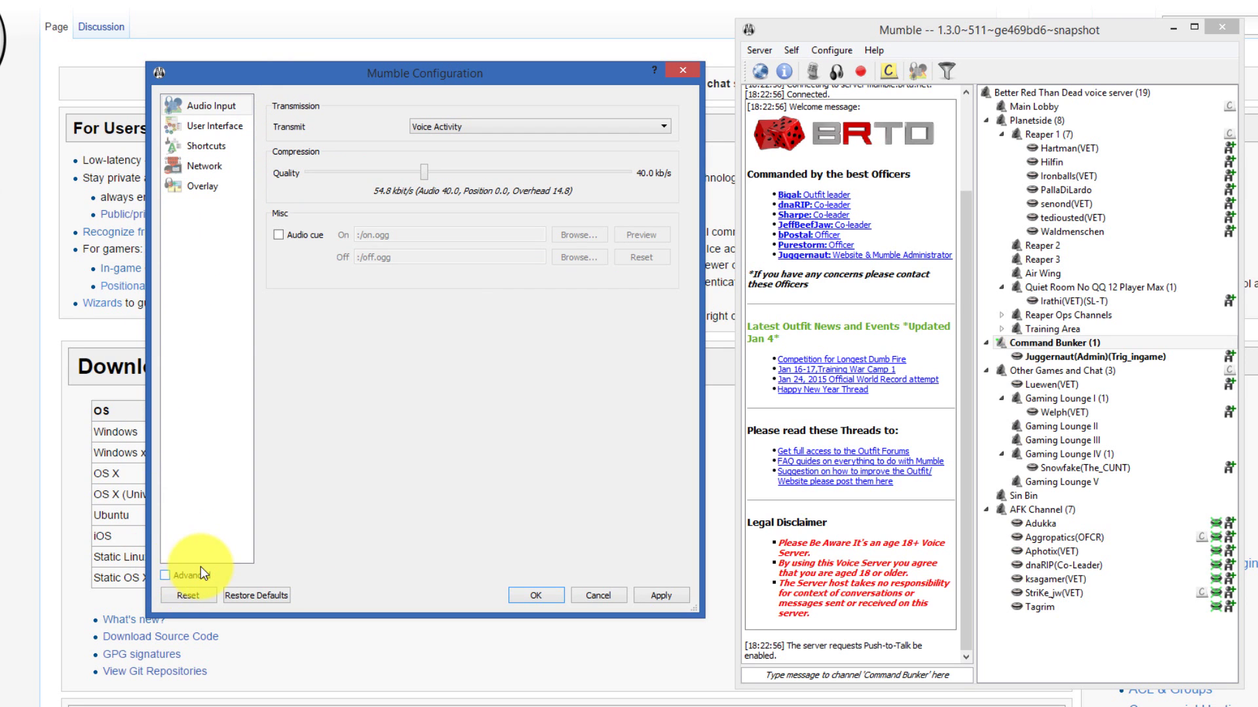
{"action": "left_click", "coordinate": [165, 576]}
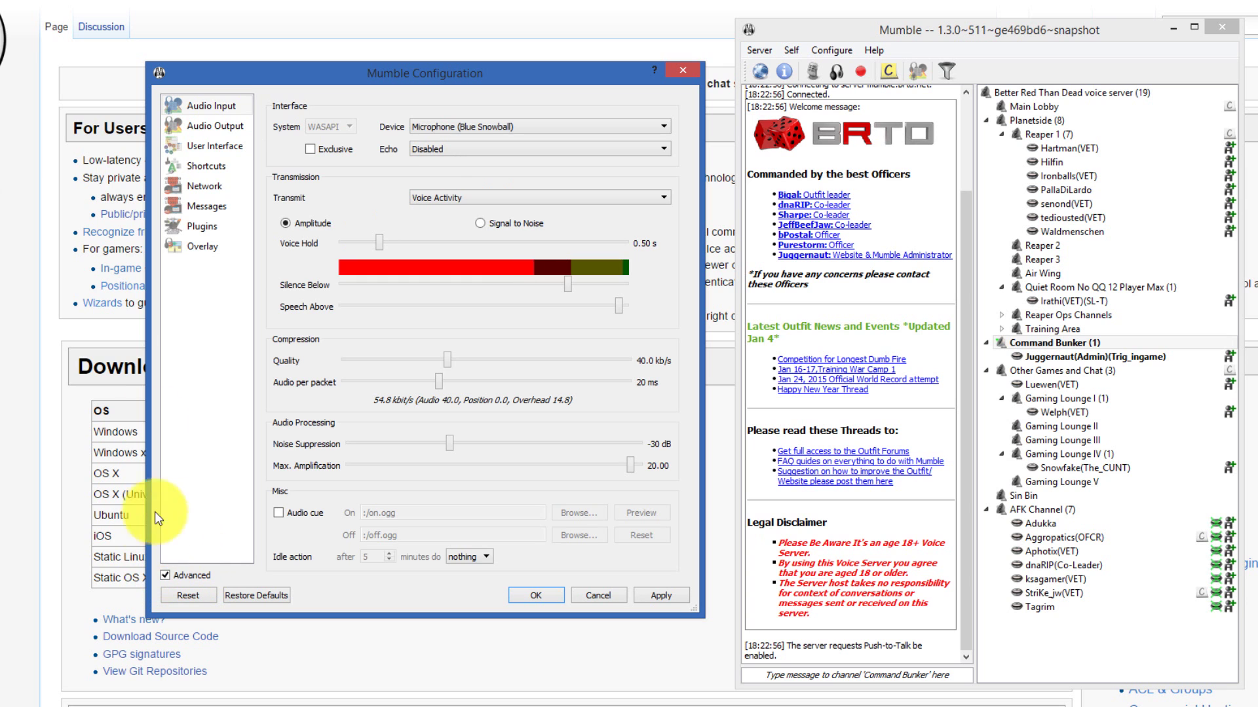
Enable the overlay in the Overlay settings and apply the change
{"action": "left_click", "coordinate": [191, 246]}
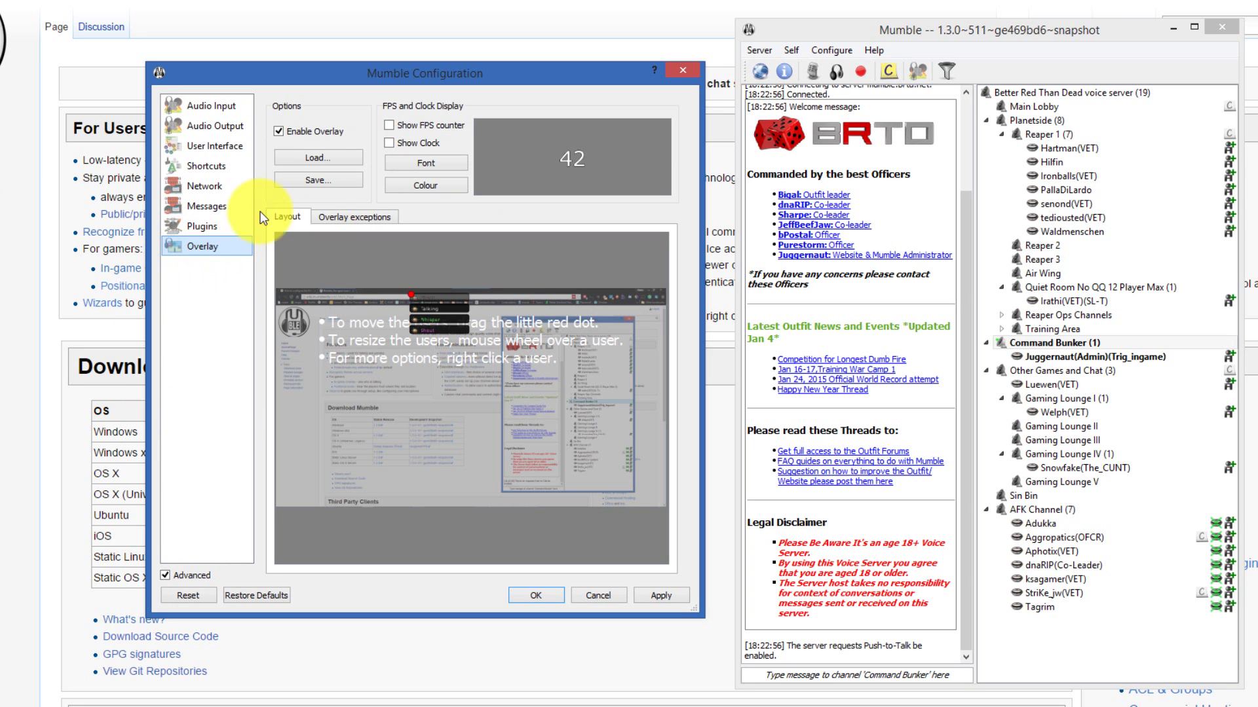
{"action": "left_click", "coordinate": [276, 131]}
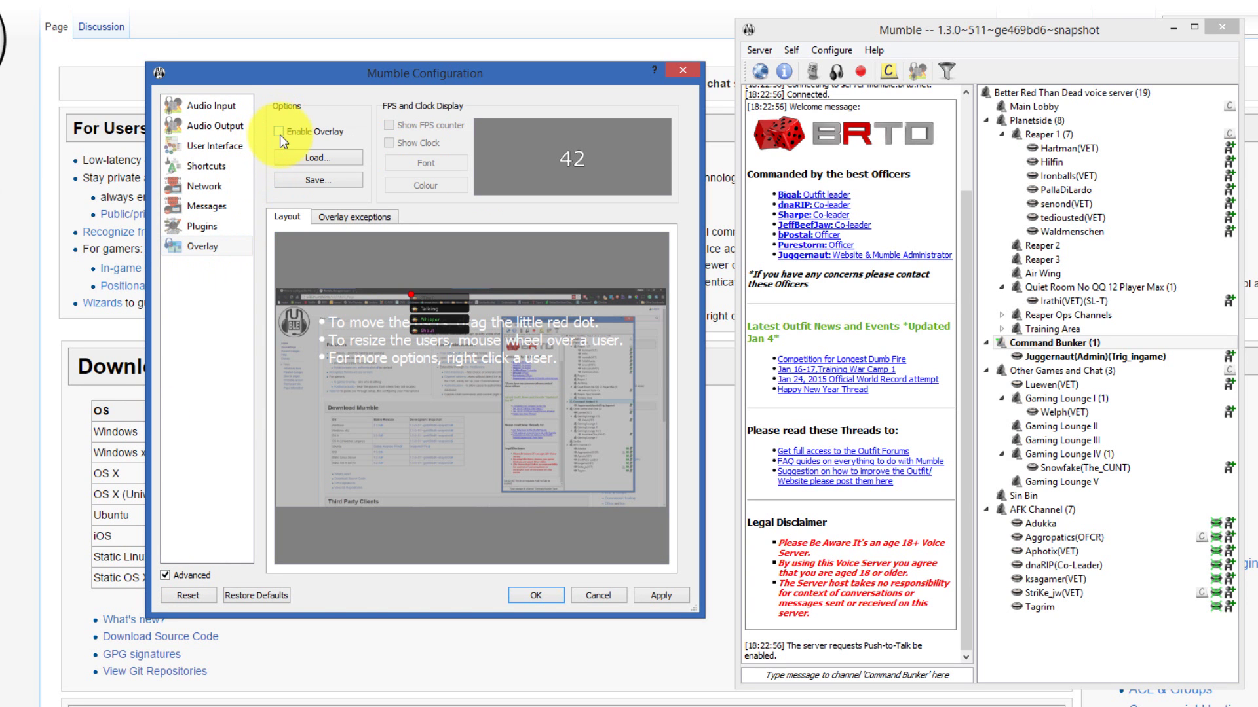
{"action": "left_click", "coordinate": [279, 132]}
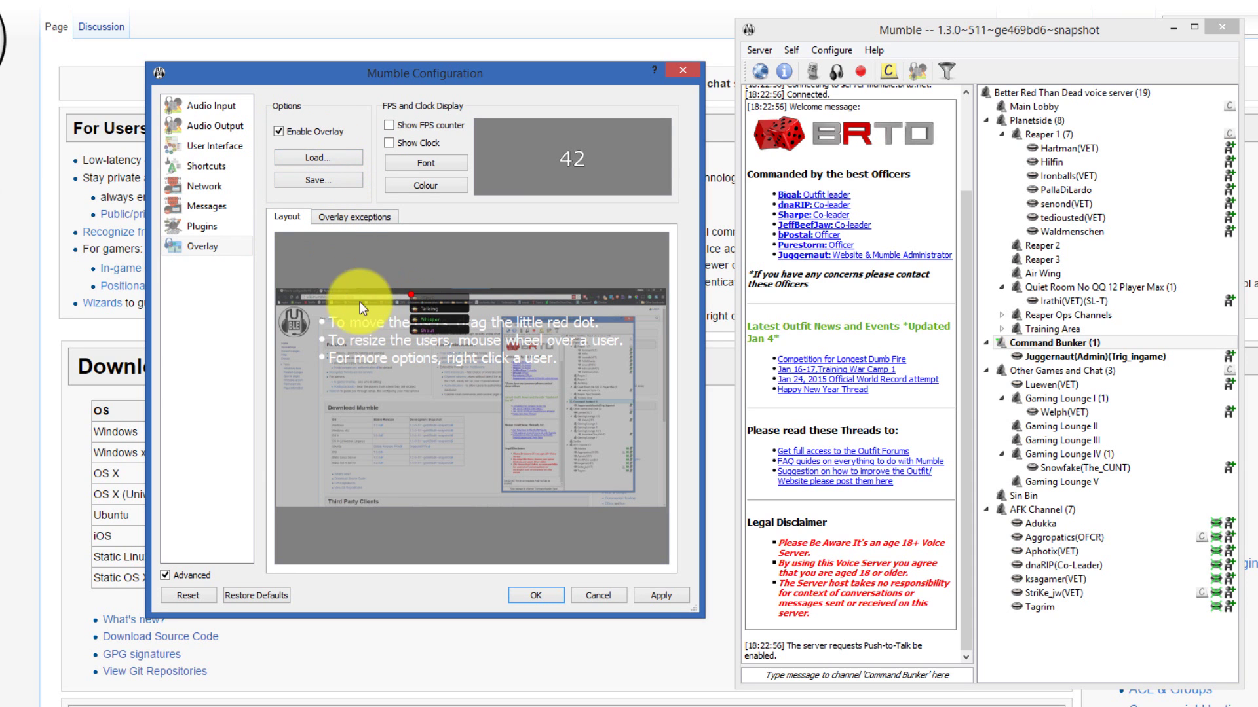
{"action": "left_click", "coordinate": [658, 598]}
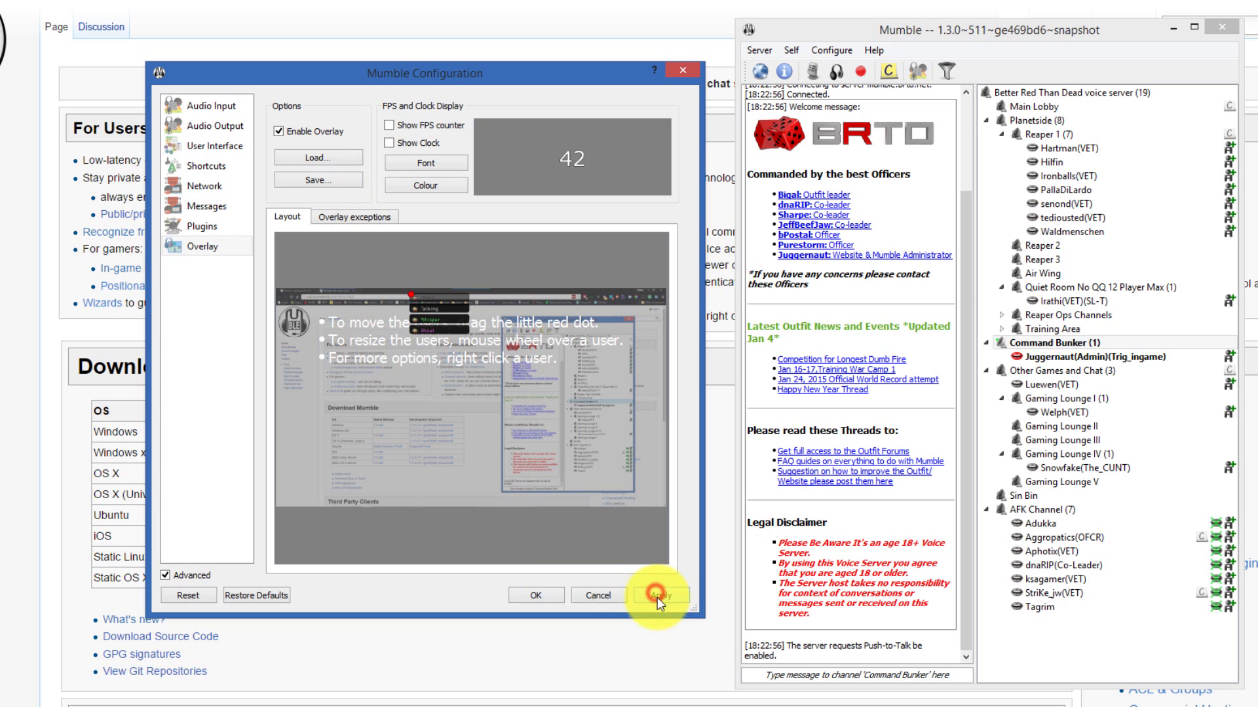
Examine the overlay user list's options, especially the Filter choices for which users are shown
{"action": "left_click", "coordinate": [407, 296]}
{"action": "right_click", "coordinate": [411, 296]}
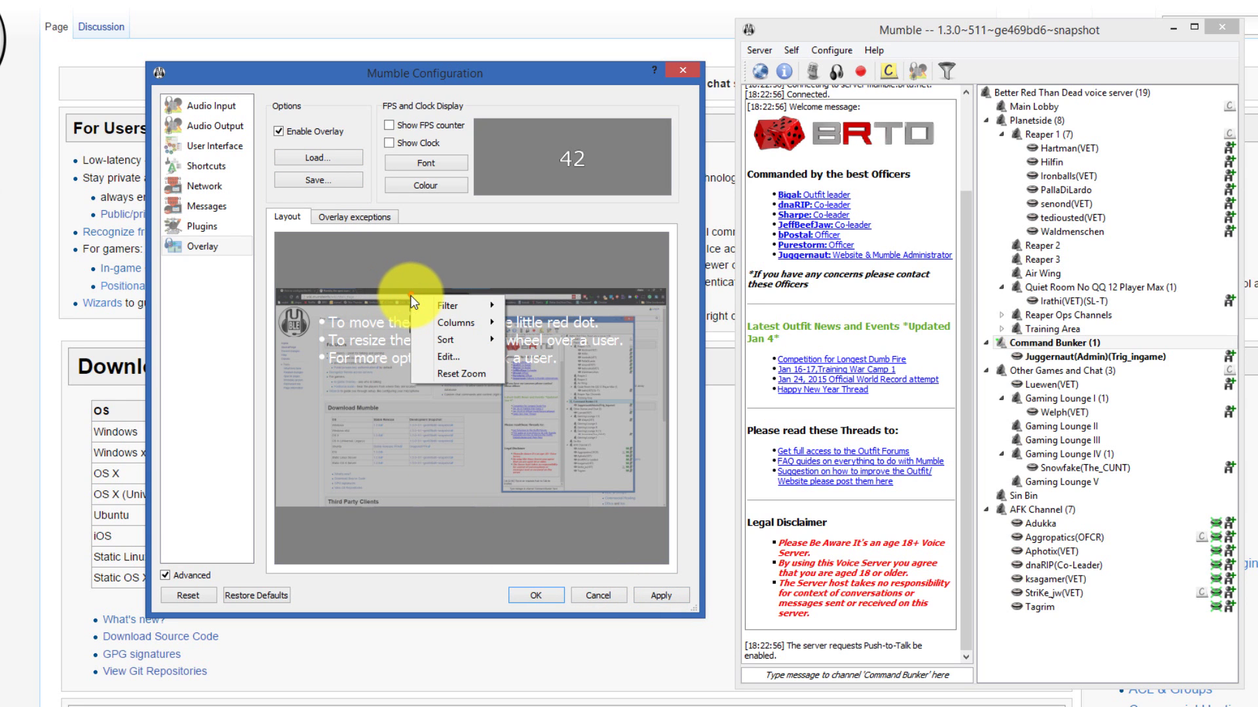
{"action": "mouse_move", "coordinate": [414, 301]}
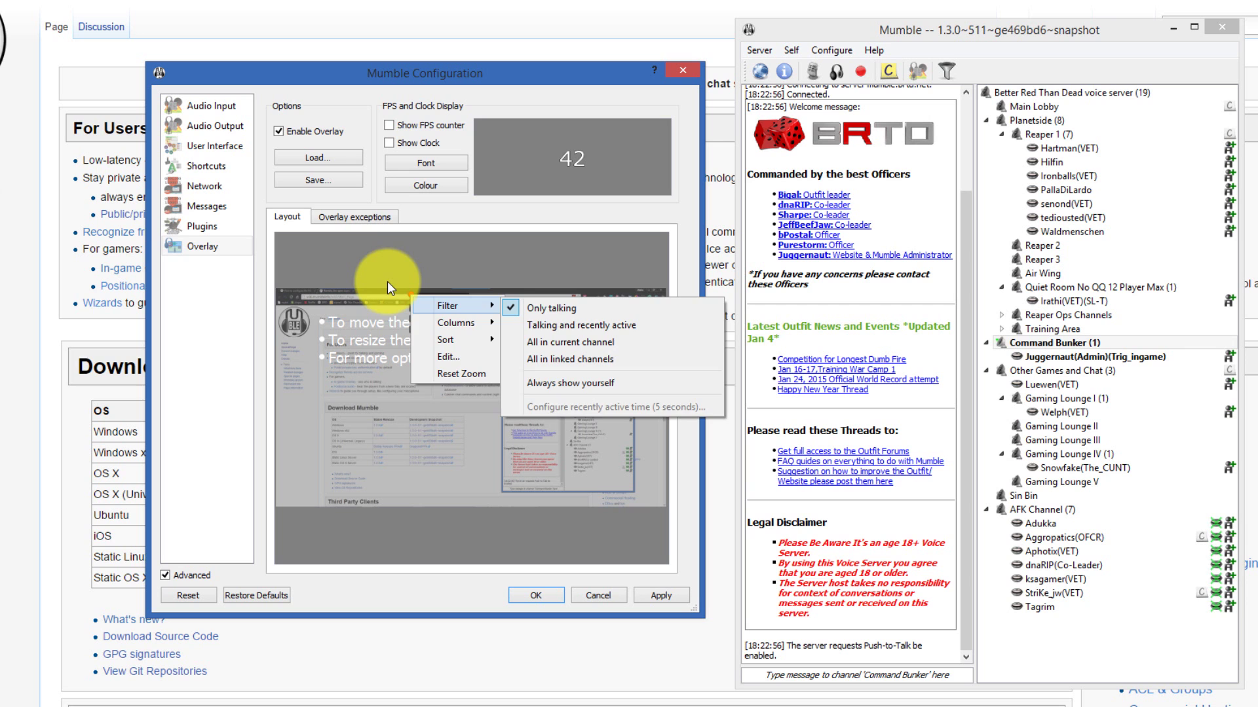
{"action": "left_click", "coordinate": [387, 281]}
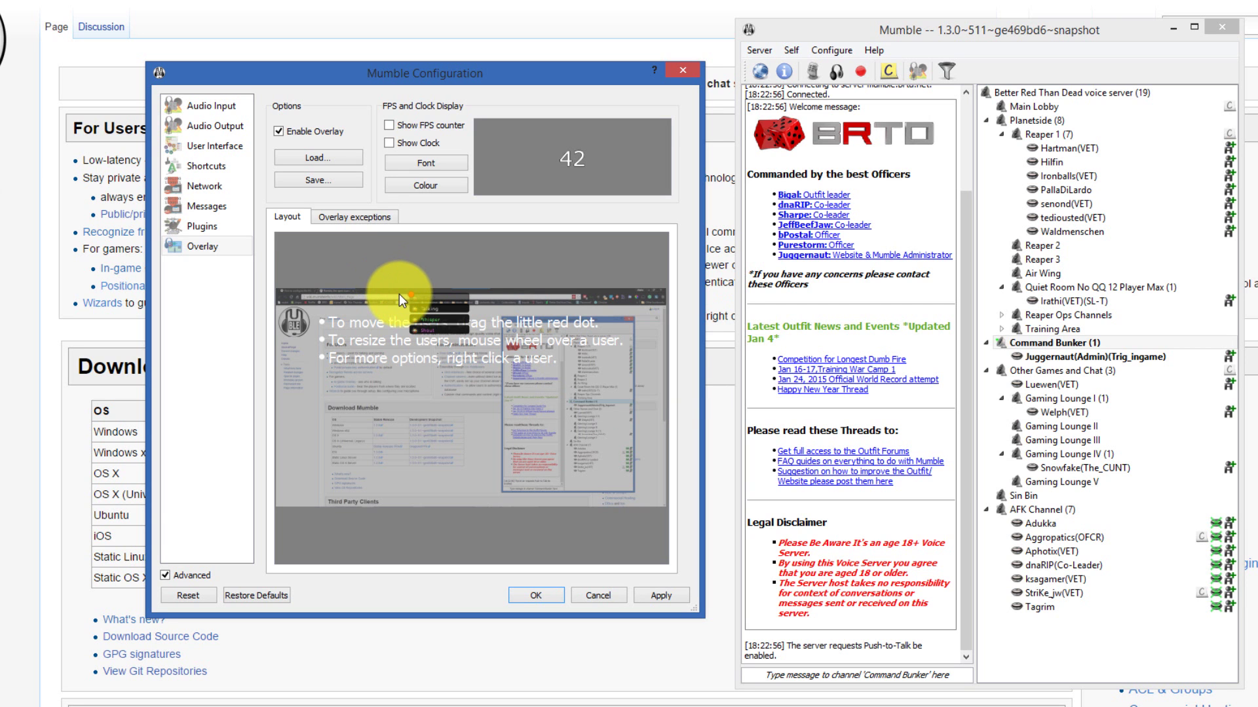
{"action": "right_click", "coordinate": [410, 294]}
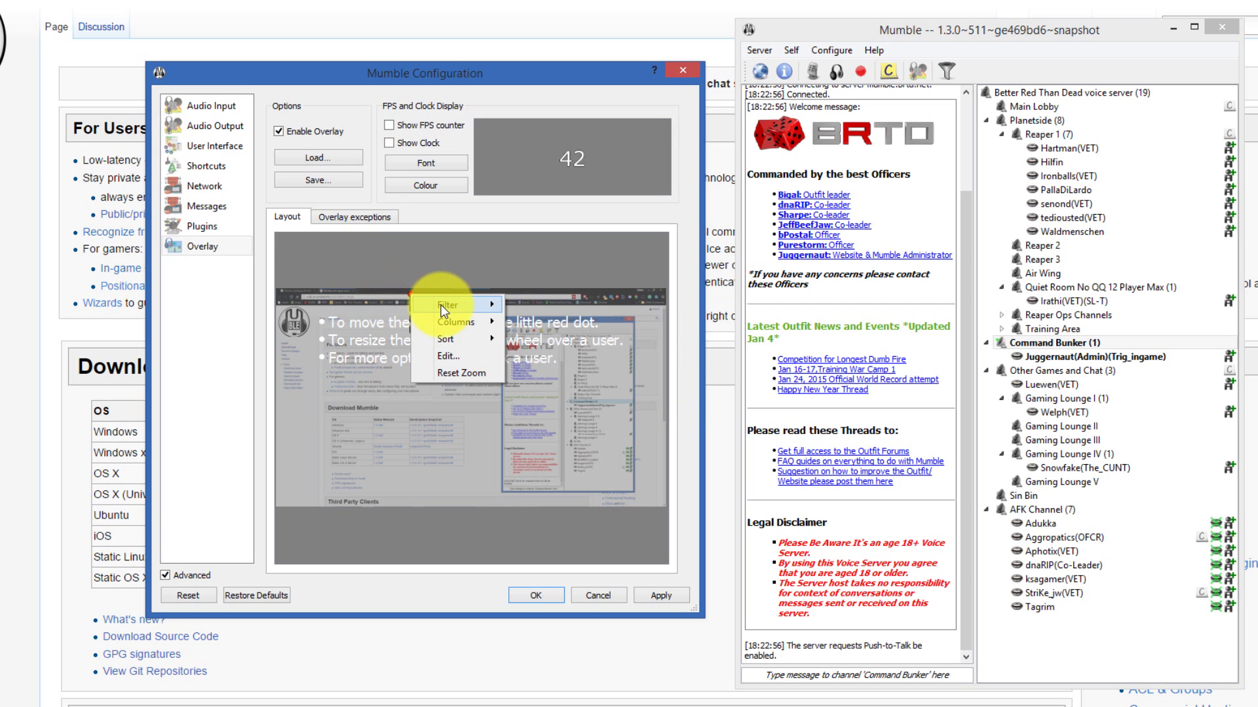
{"action": "mouse_move", "coordinate": [442, 305]}
{"action": "left_click", "coordinate": [399, 291]}
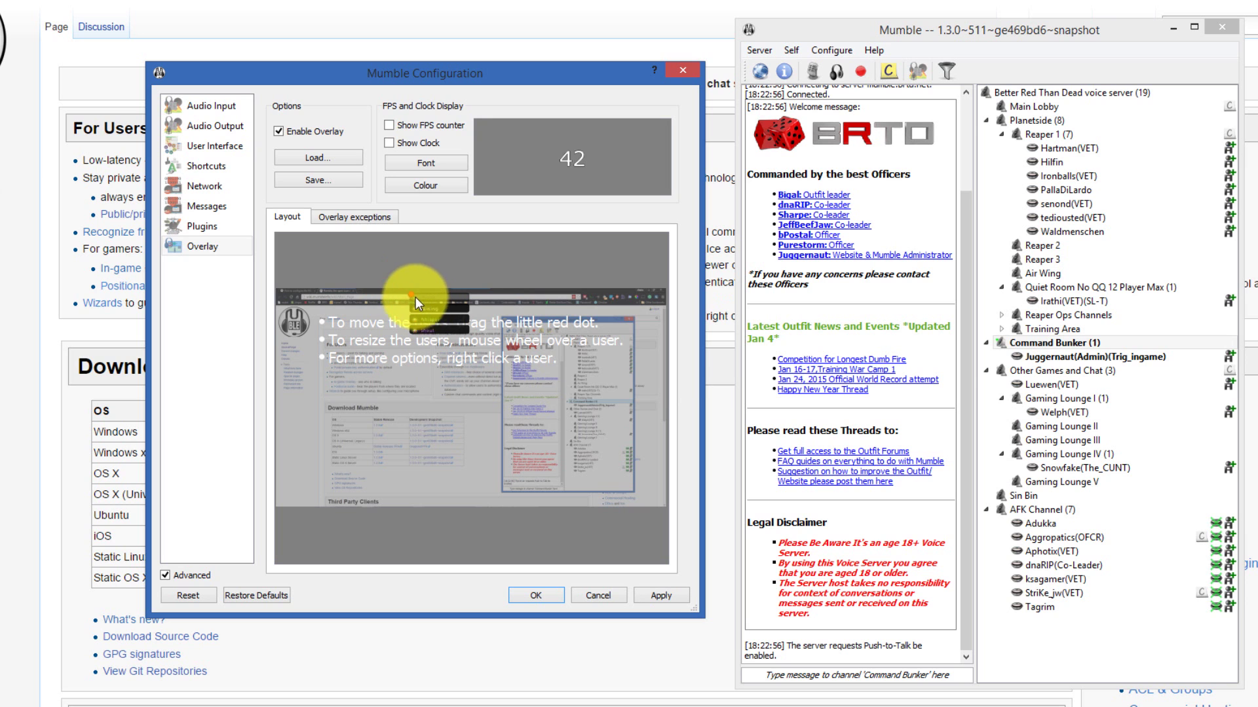
{"action": "right_click", "coordinate": [422, 296]}
{"action": "mouse_move", "coordinate": [452, 307]}
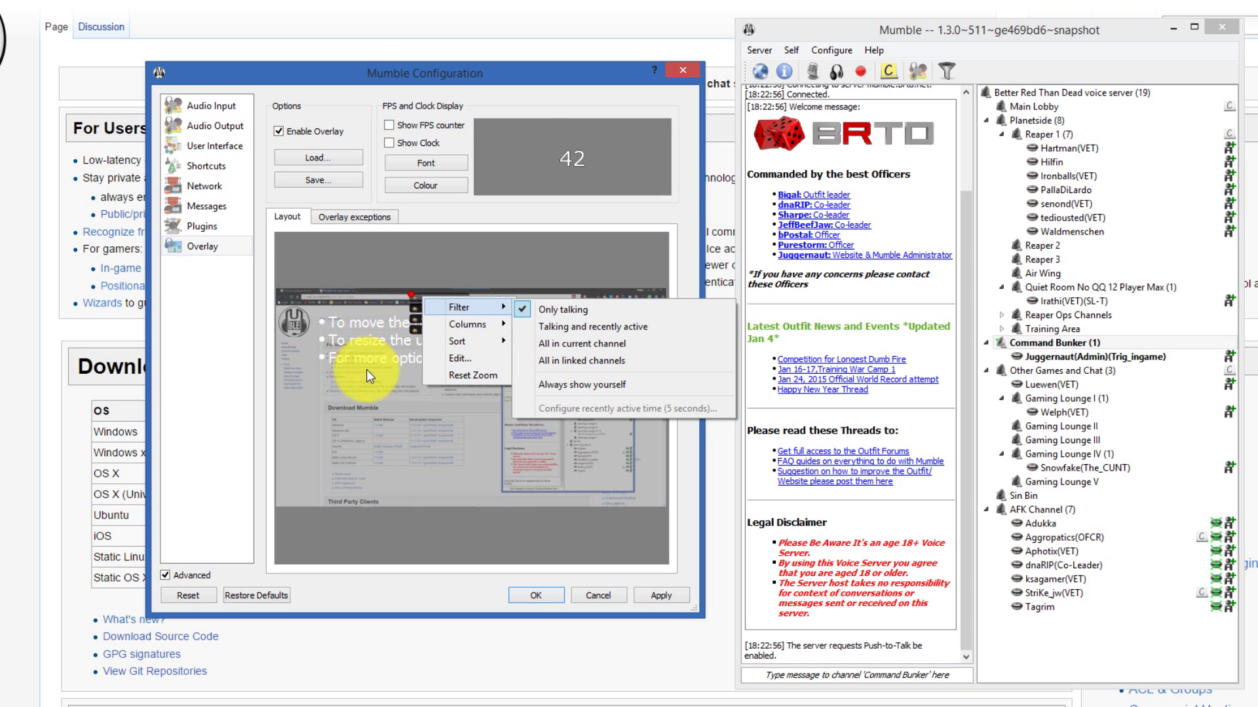
{"action": "left_click", "coordinate": [423, 411]}
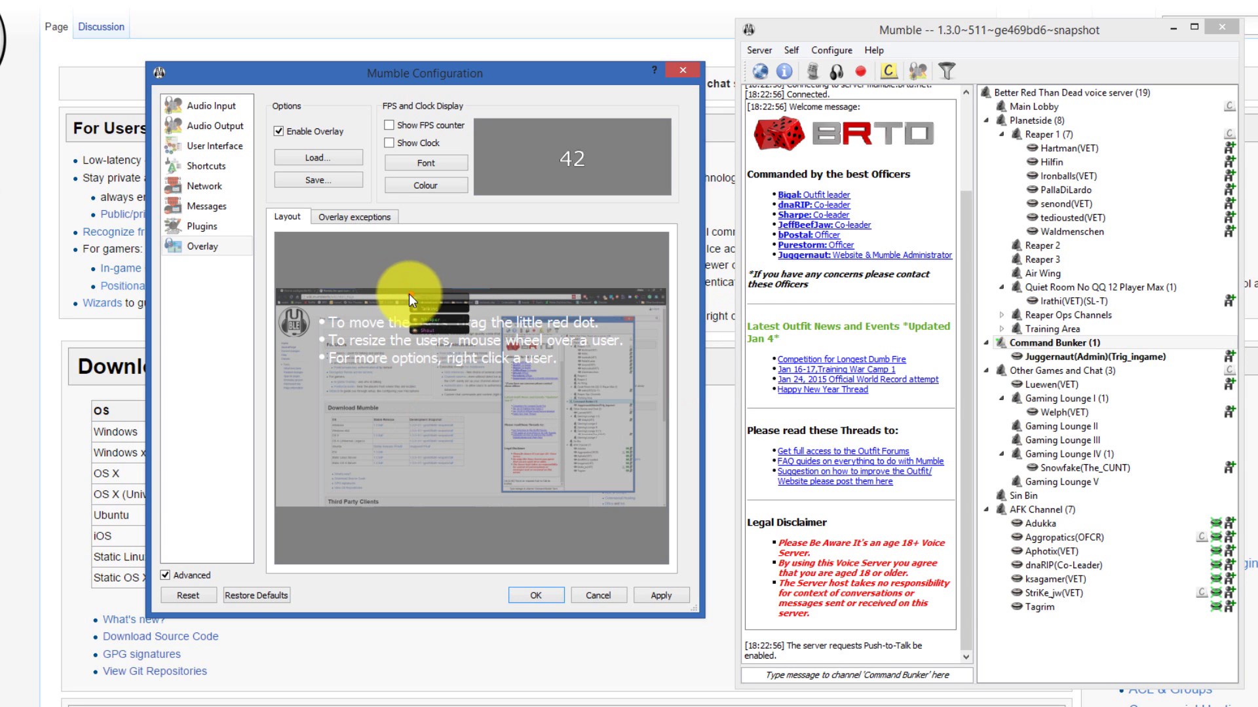
Move the overlay user list slightly down and to the right in the layout preview, then apply and close the settings
{"action": "left_click_drag", "start_coordinate": [409, 293], "coordinate": [429, 312]}
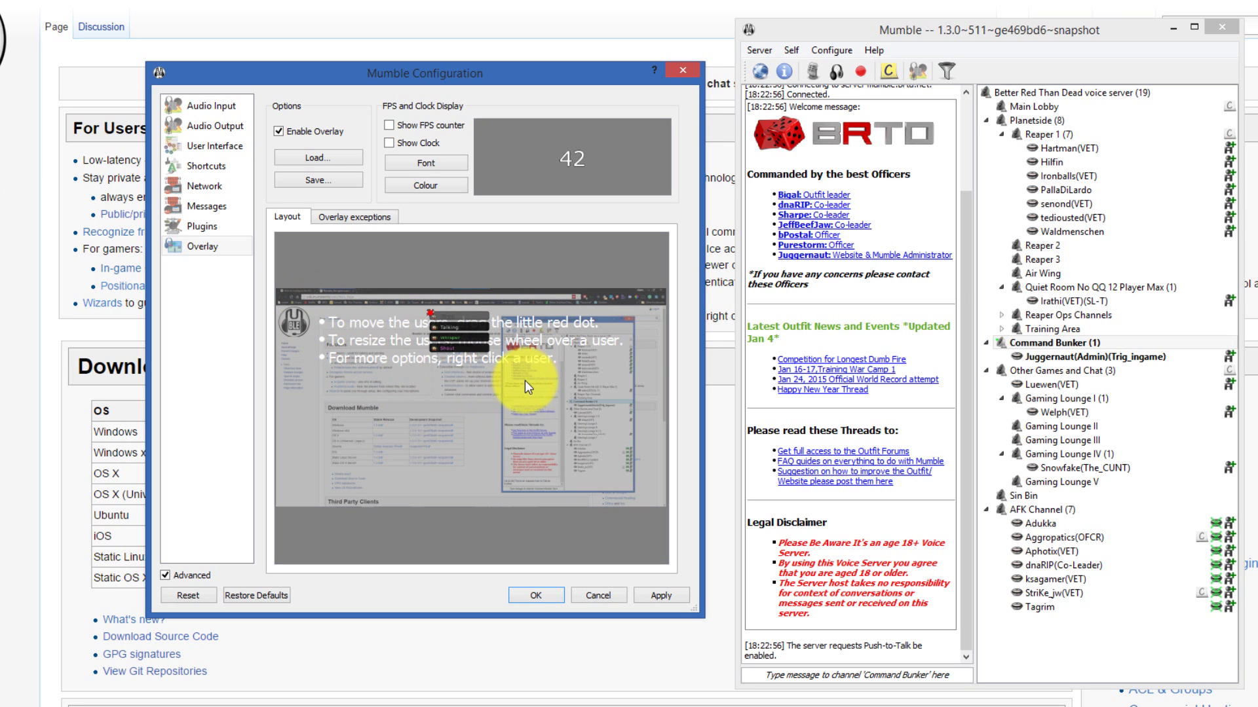
{"action": "left_click", "coordinate": [663, 599]}
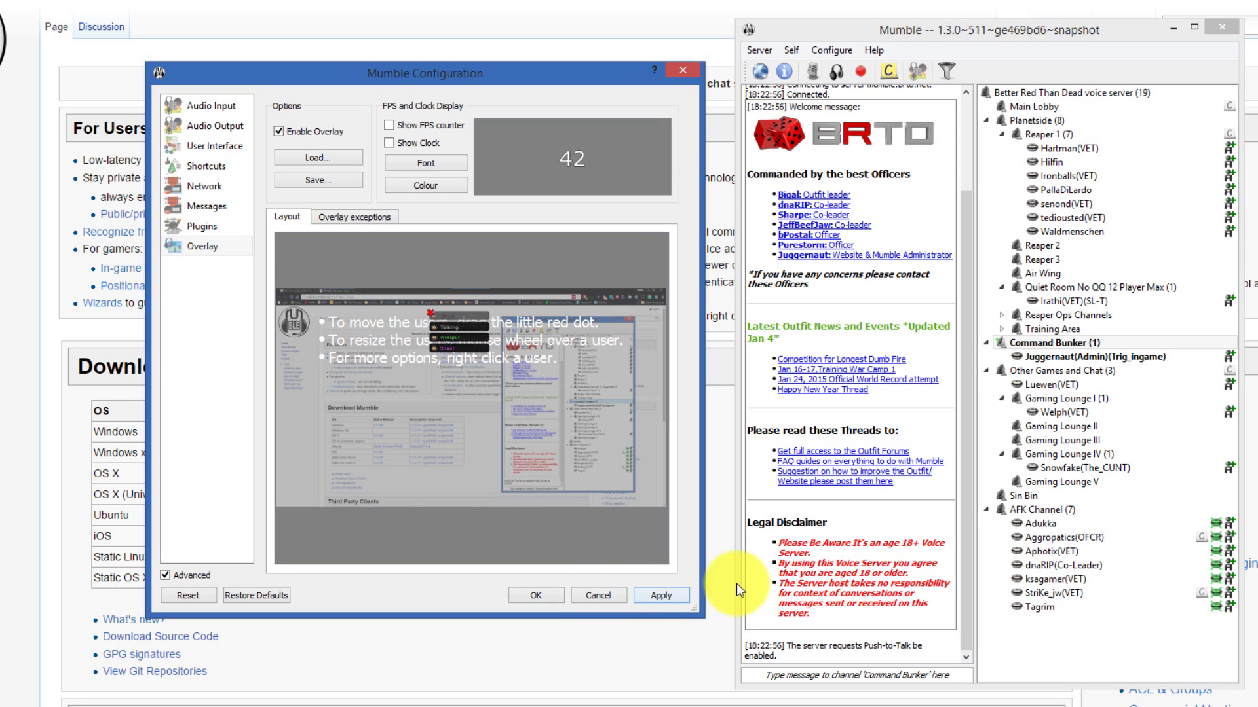
{"action": "left_click", "coordinate": [539, 596]}
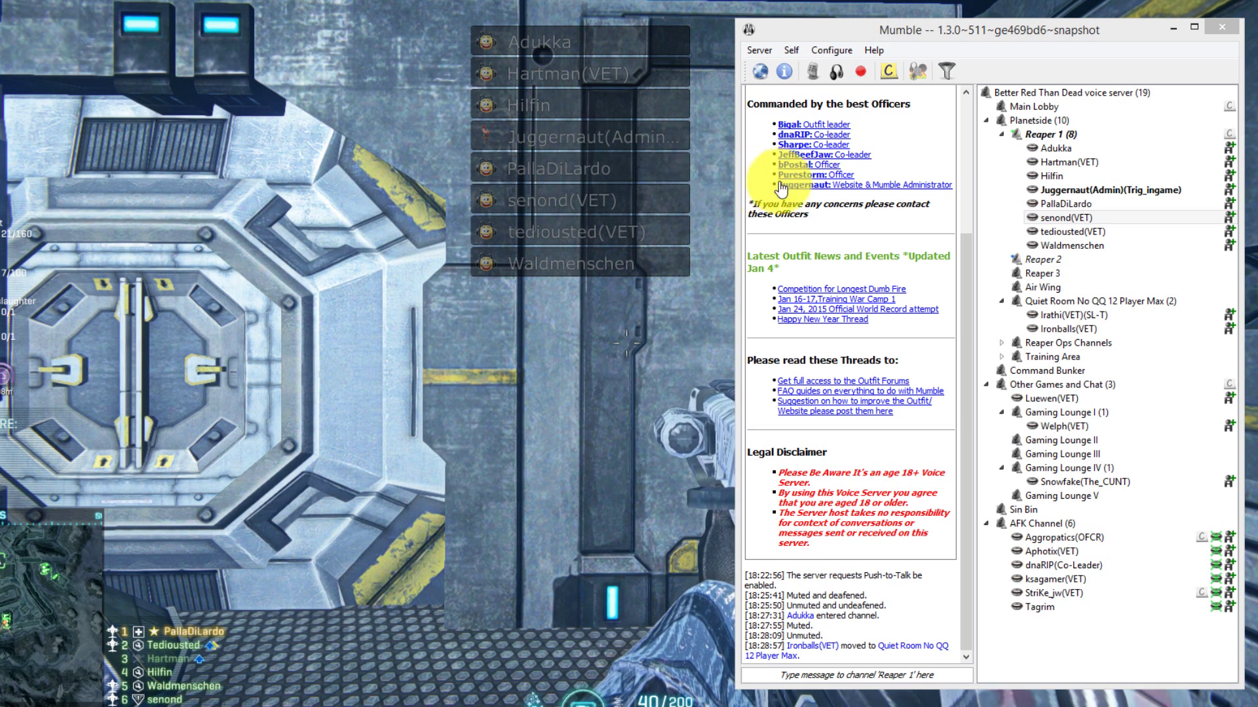
{"action": "left_click", "coordinate": [831, 50]}
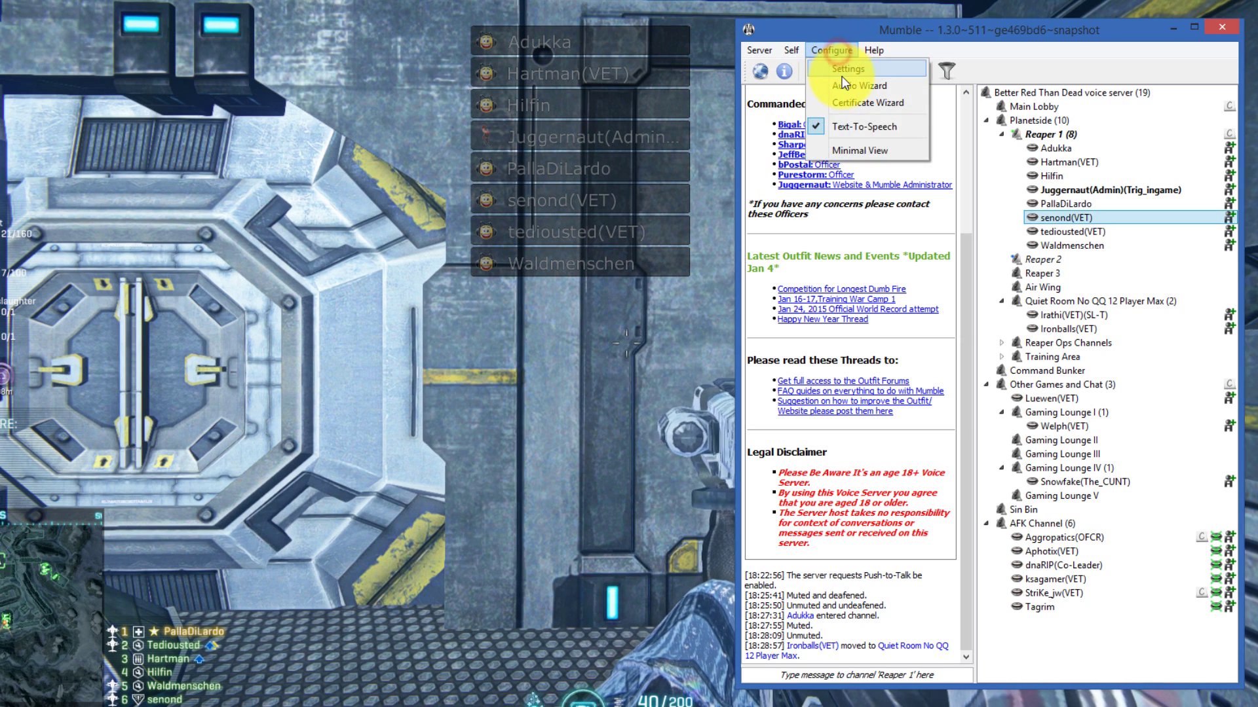
{"action": "left_click", "coordinate": [838, 68]}
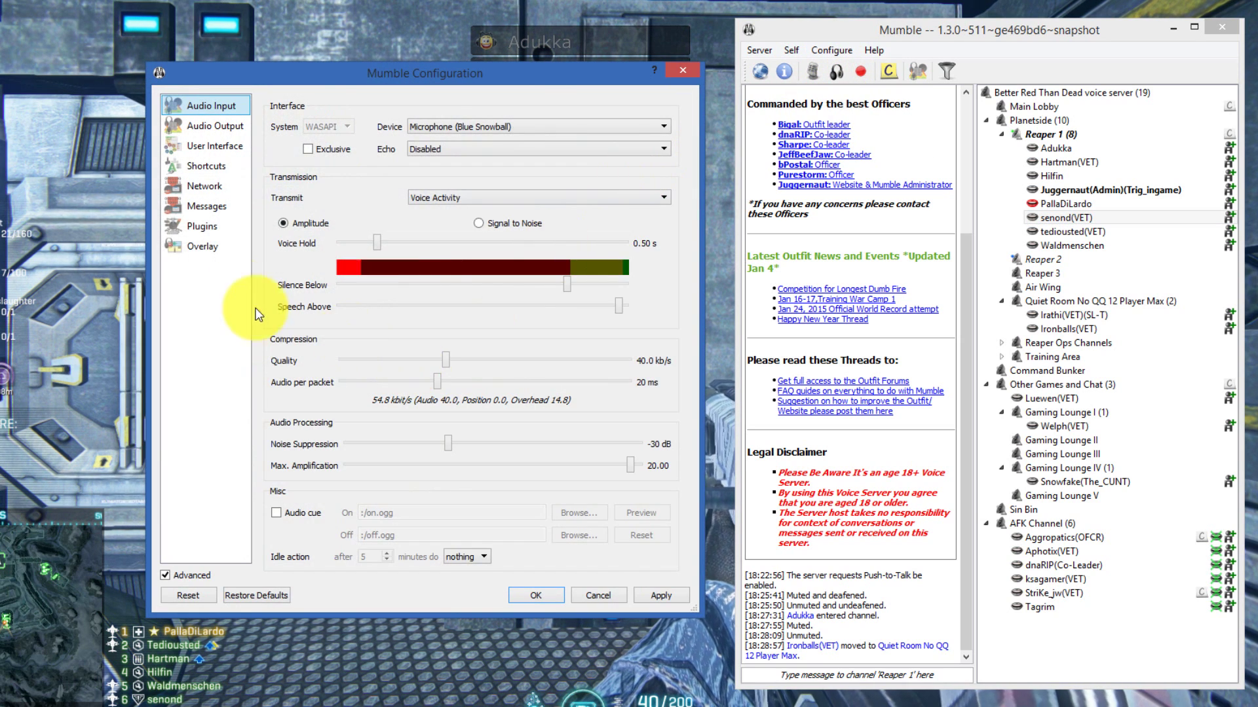
{"action": "left_click", "coordinate": [196, 246]}
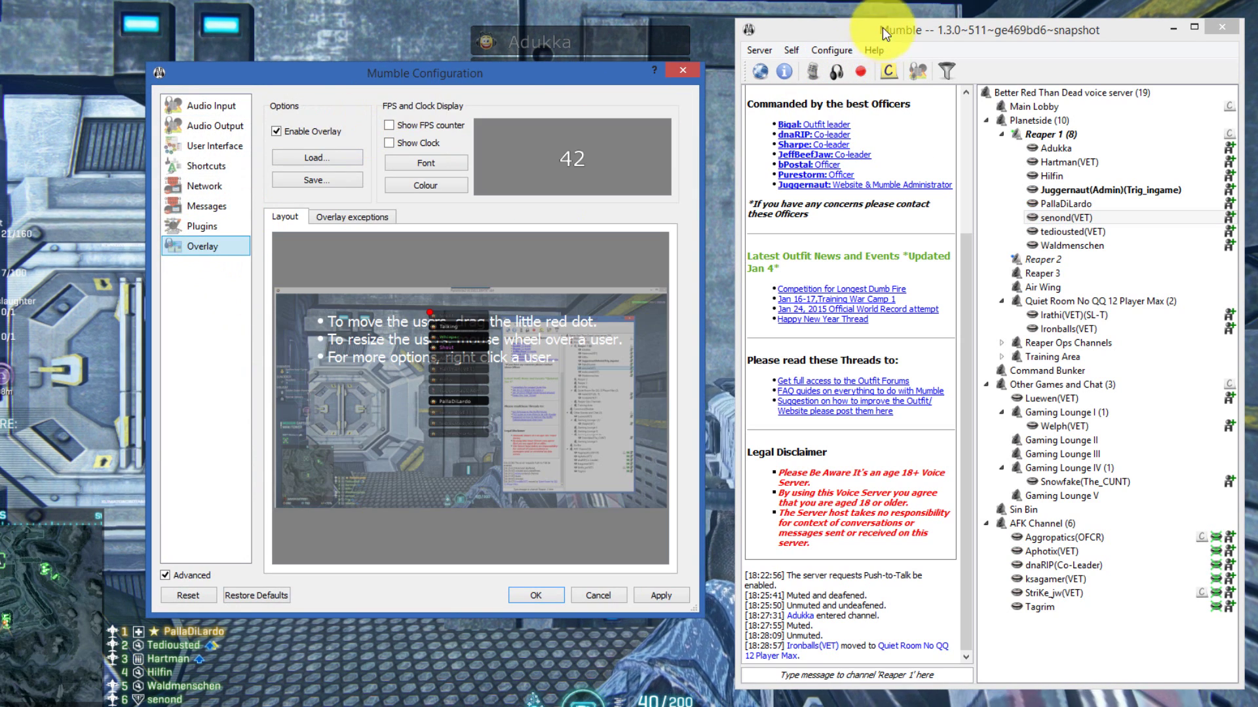
{"action": "left_click", "coordinate": [682, 70]}
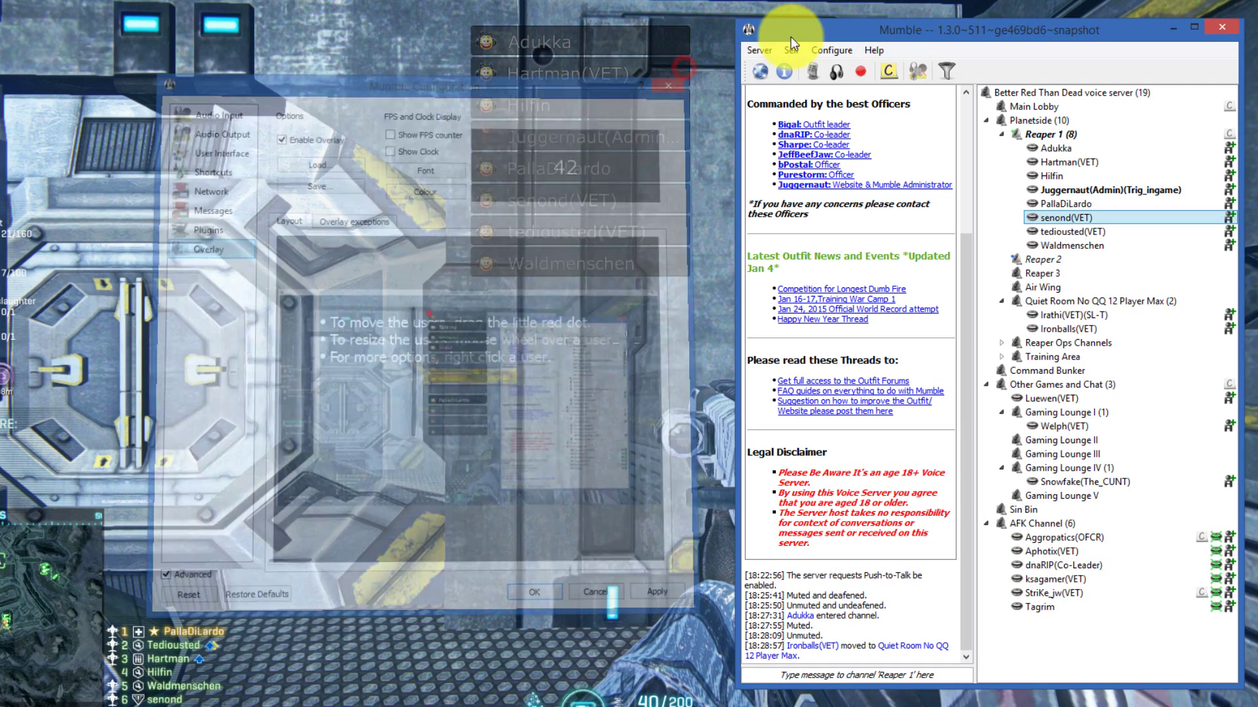
Return to the Mumble settings over the game, move the dialog clear of the in-game user list and narrow it slightly
{"action": "left_click_drag", "start_coordinate": [801, 34], "coordinate": [822, 43]}
{"action": "key", "text": "alt+Tab"}
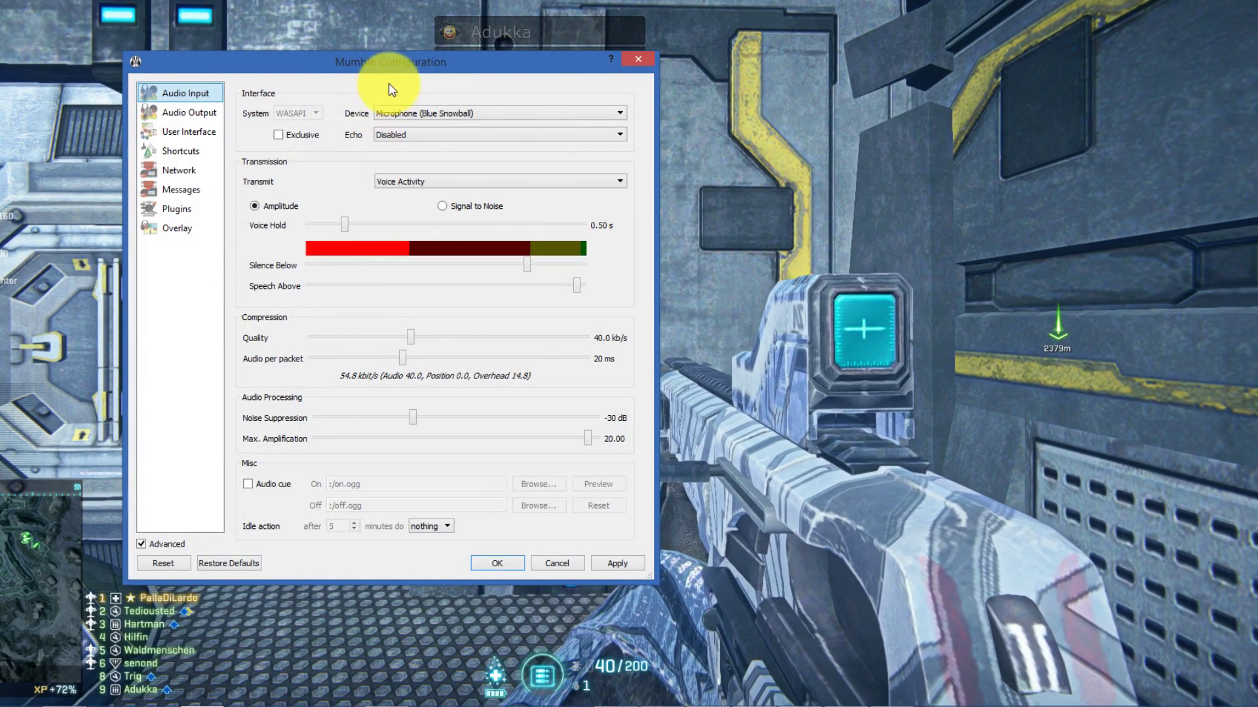
{"action": "left_click_drag", "start_coordinate": [399, 85], "coordinate": [961, 132]}
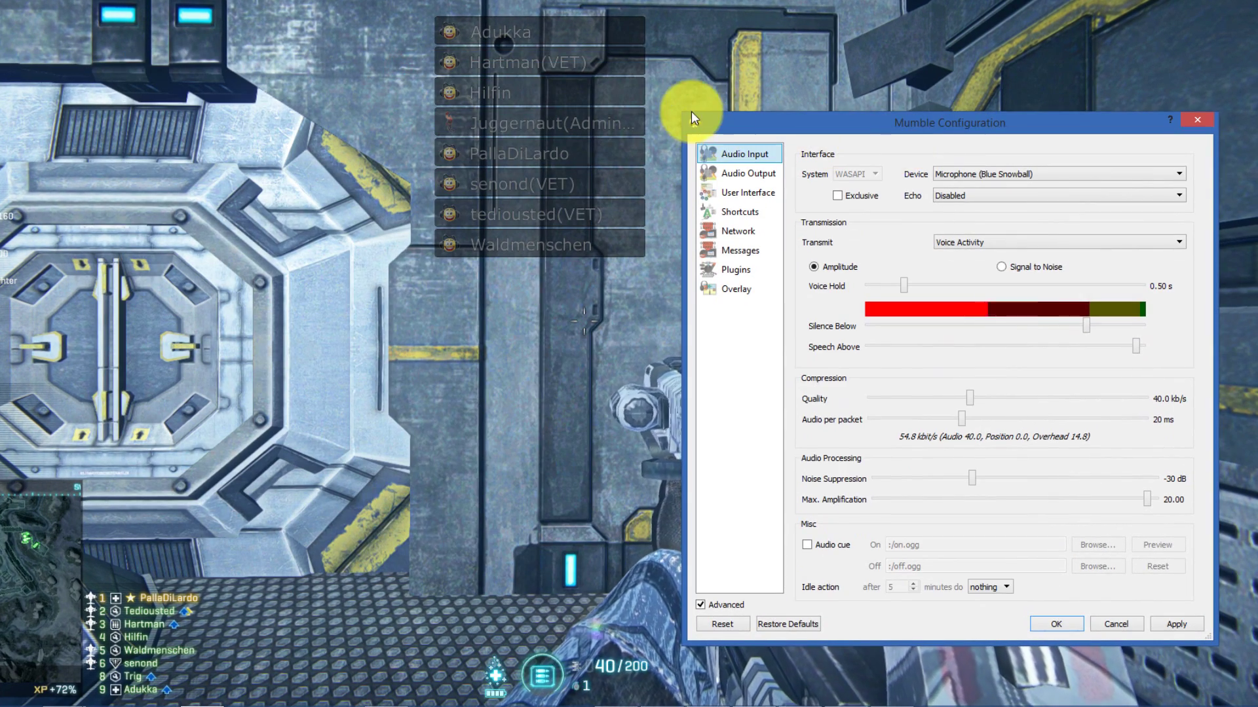
{"action": "left_click_drag", "start_coordinate": [693, 123], "coordinate": [723, 123]}
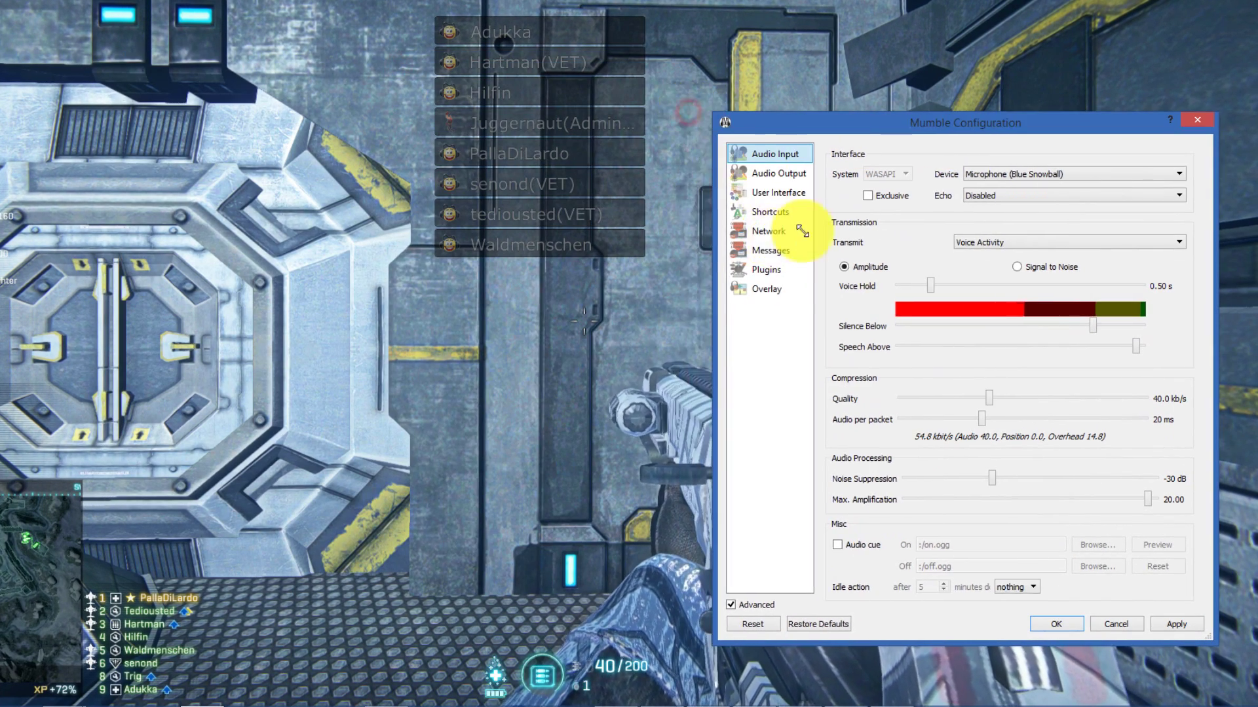
Move the overlay user list to the game's upper-left area in the Overlay layout preview and apply the change
{"action": "left_click", "coordinate": [760, 289]}
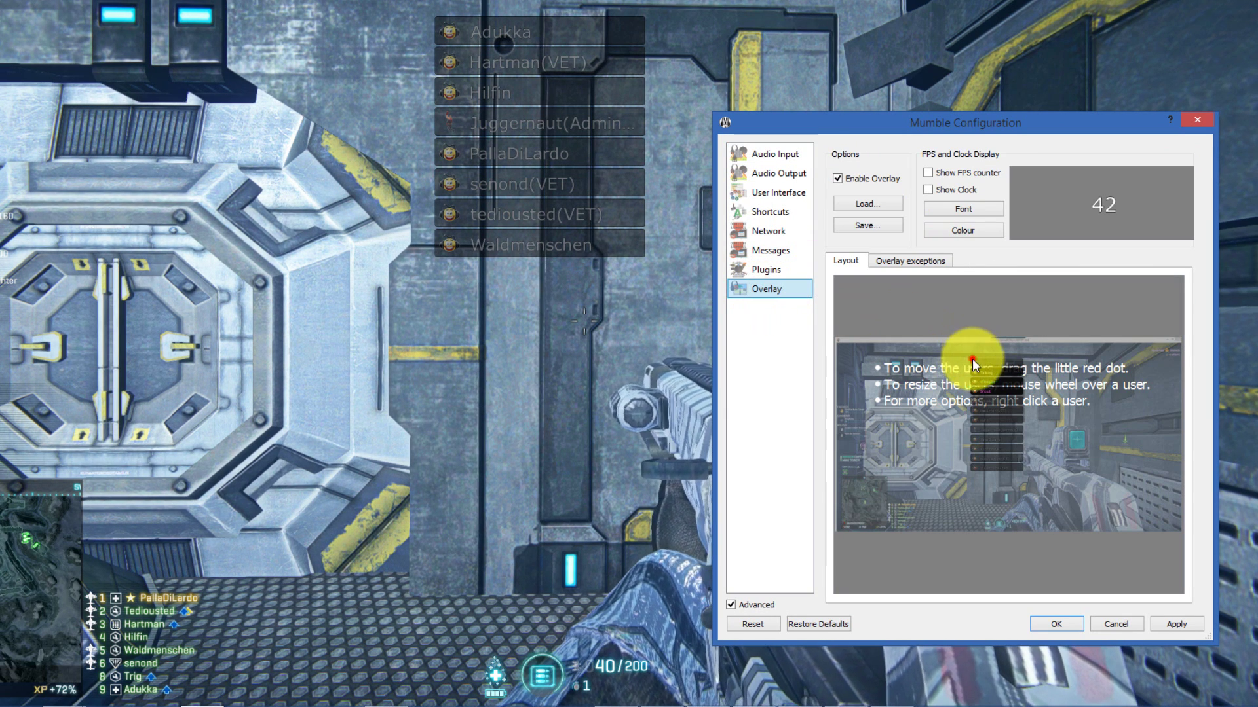
{"action": "left_click_drag", "start_coordinate": [972, 358], "coordinate": [875, 357]}
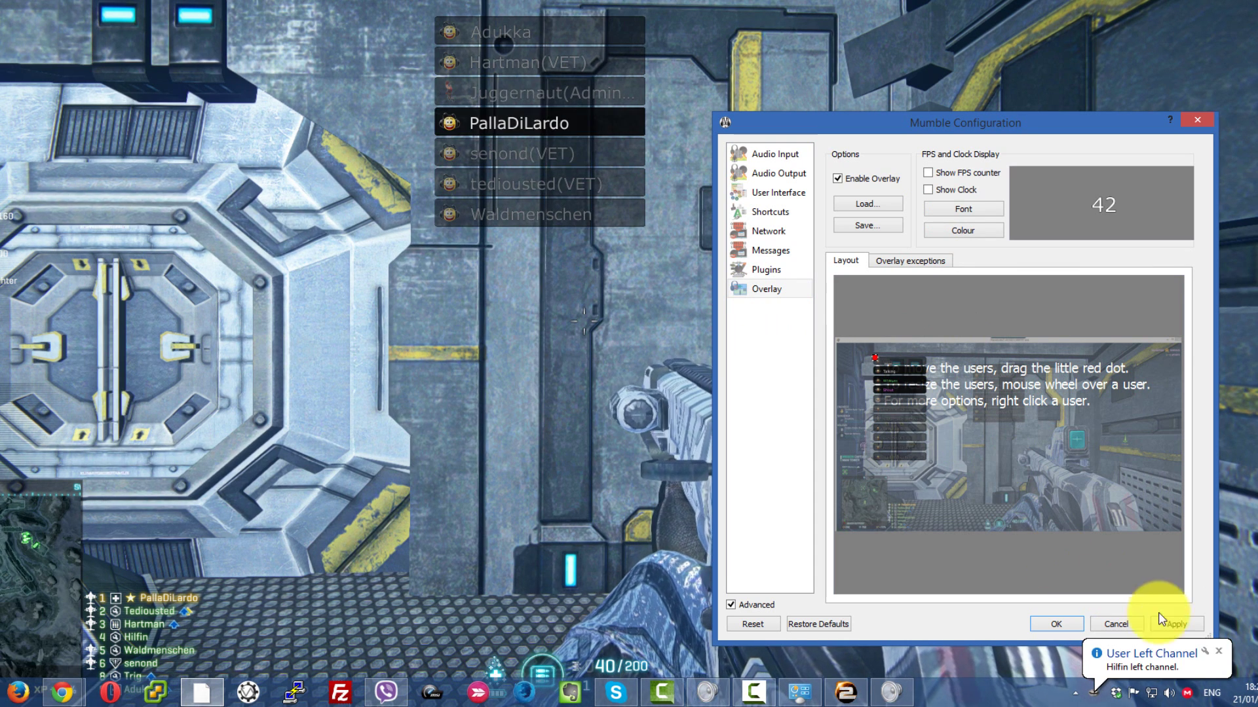
{"action": "left_click", "coordinate": [1177, 625]}
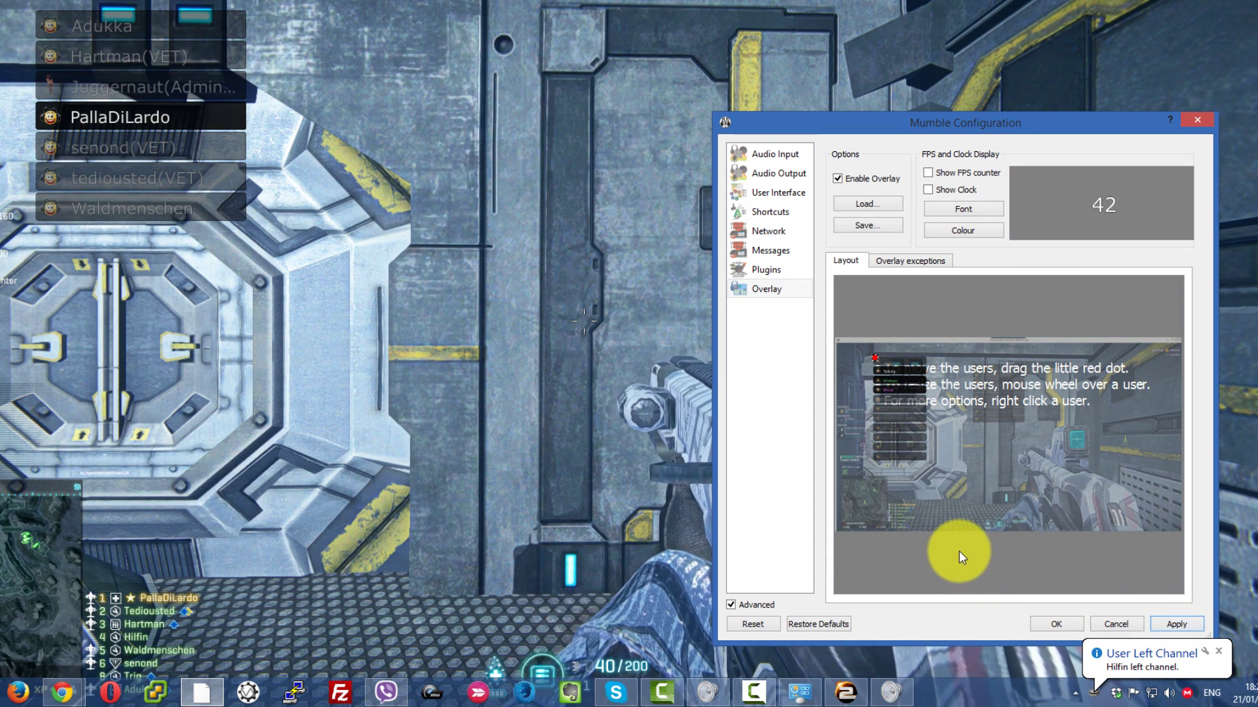